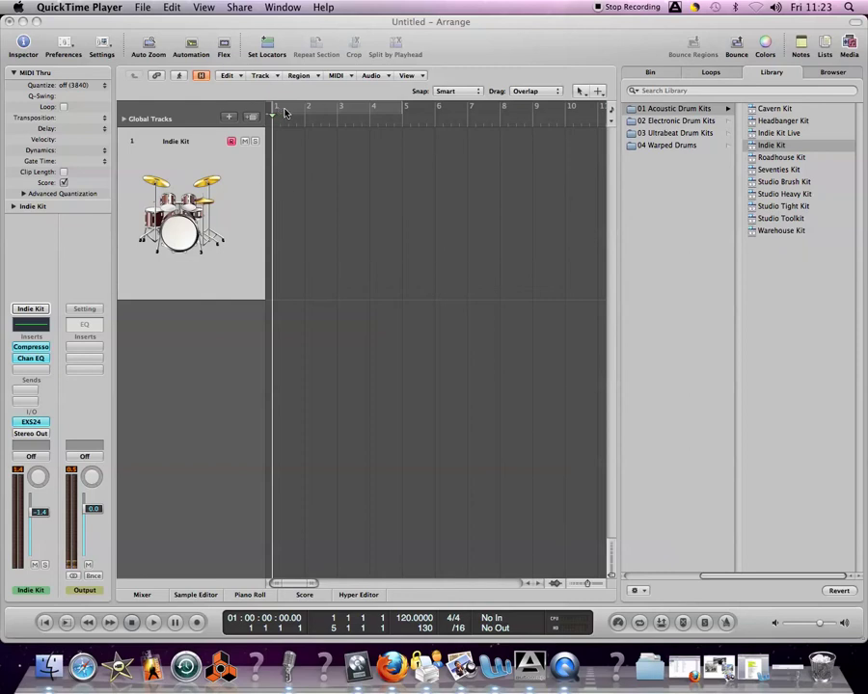
Enable a cycle range over bars 1 to 5 with the metronome on and record a four-bar drum pattern on the Indie Kit track
click(290, 114)
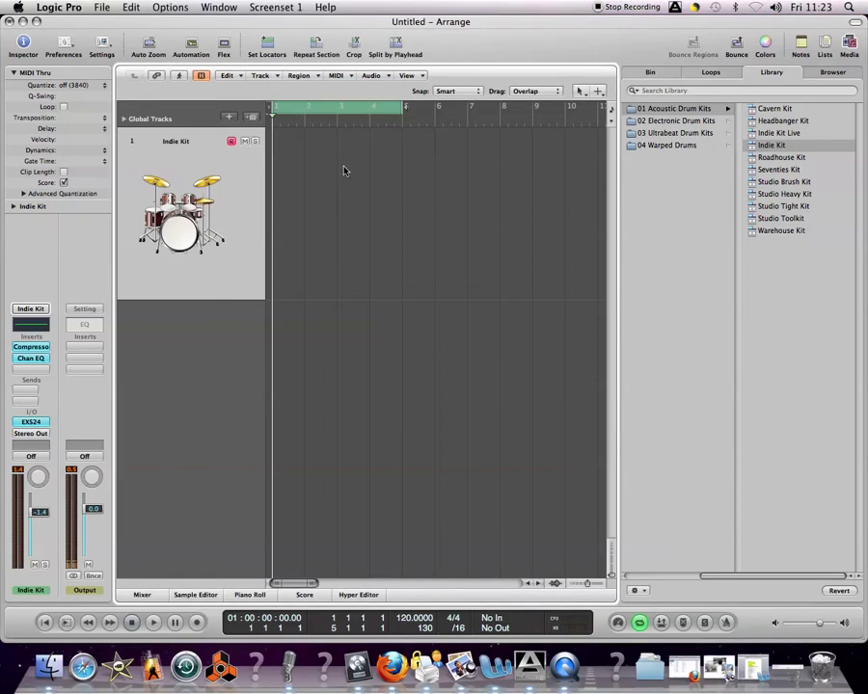
drag(347, 113, 401, 114)
click(726, 622)
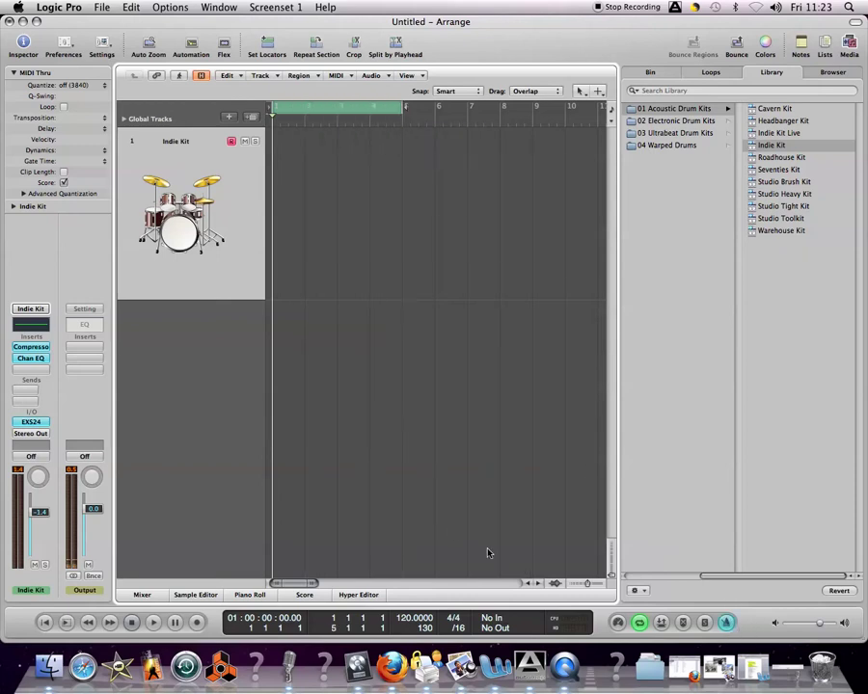
key(r)
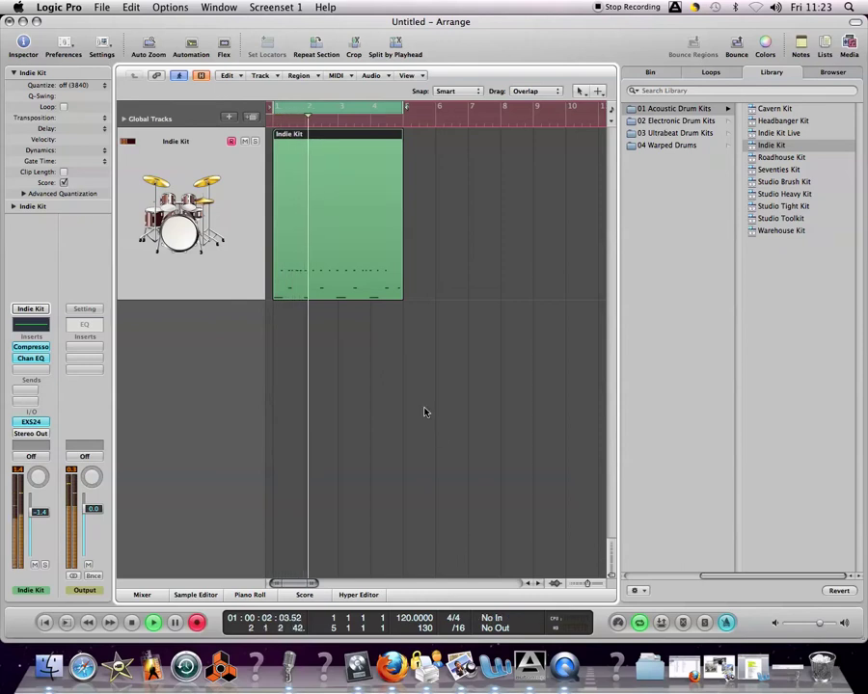
key(space)
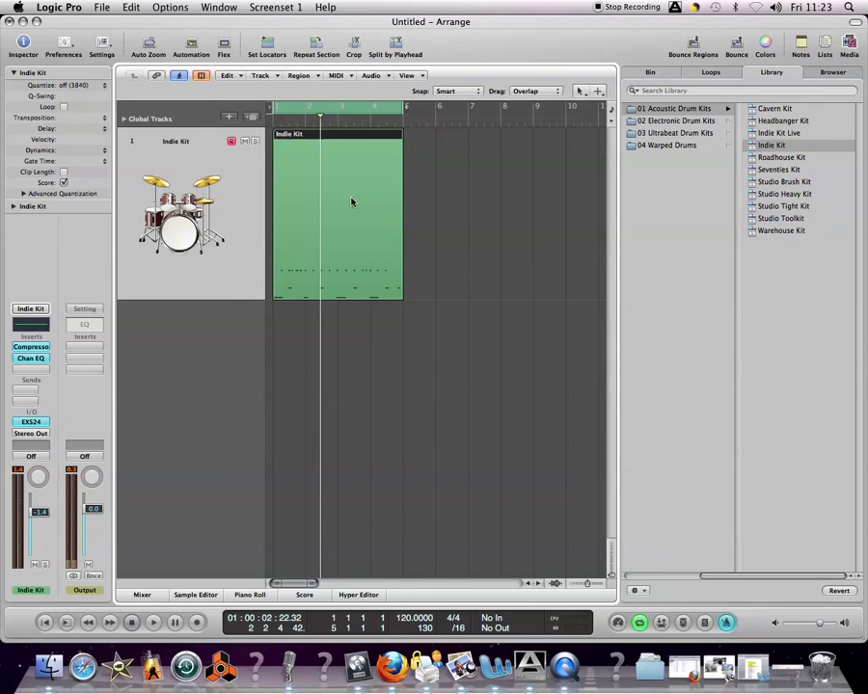
Play back the recorded Indie Kit region, stop playback and deselect the region
click(424, 246)
click(397, 270)
key(space)
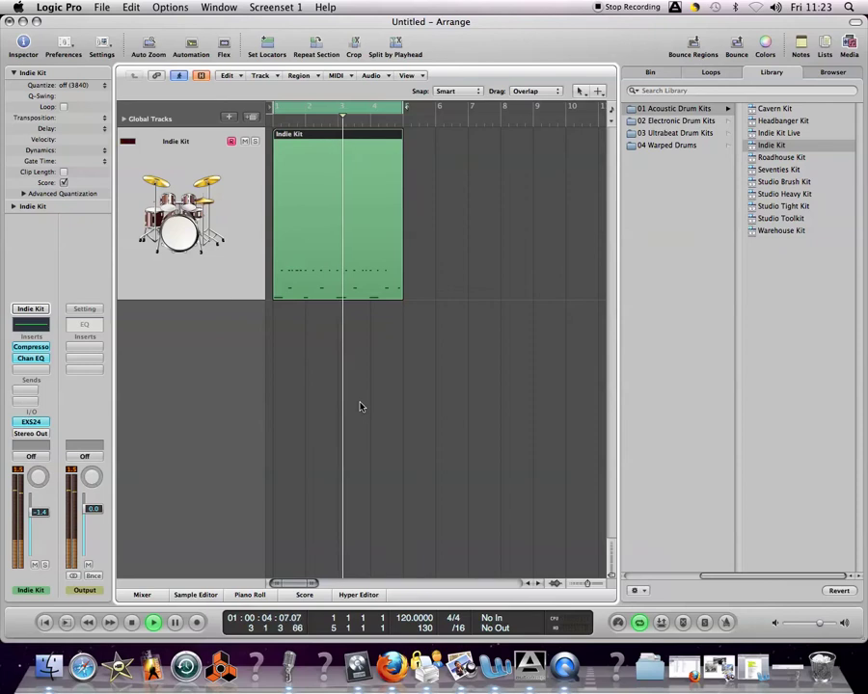
key(space)
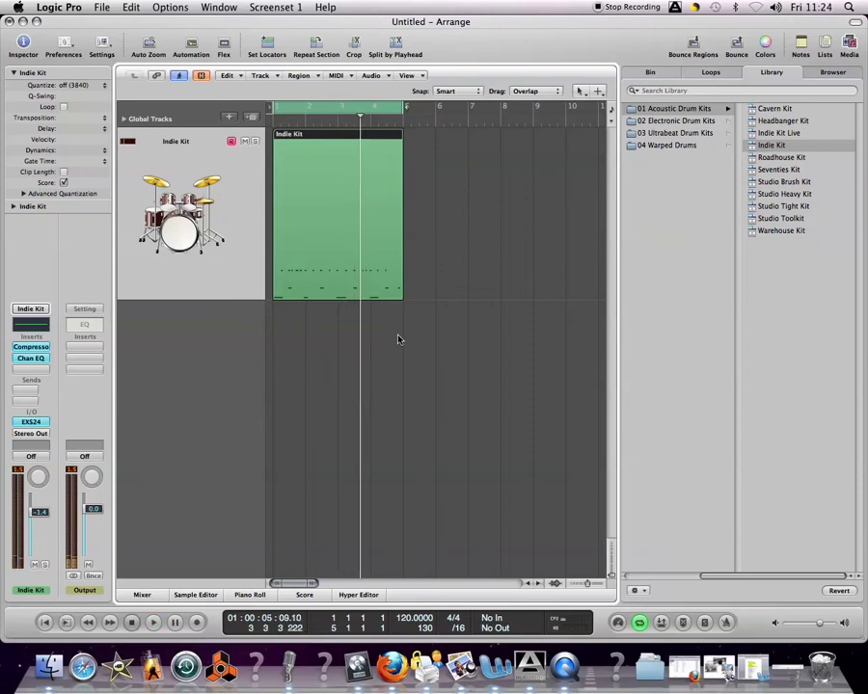
click(421, 340)
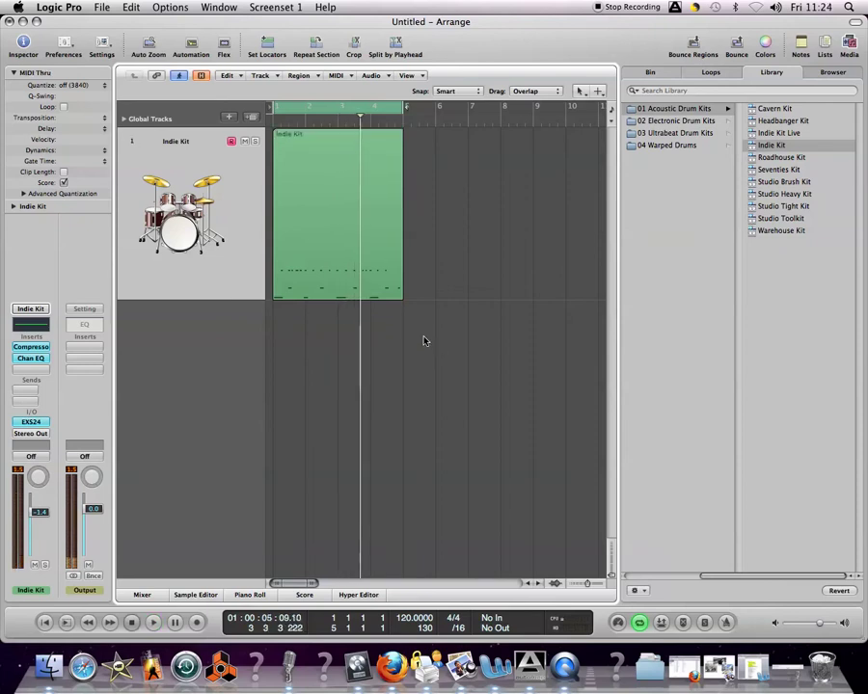
Inspect the timing of the region's notes around beat 1.3 in an enlarged Piano Roll, then close the editor
double_click(323, 205)
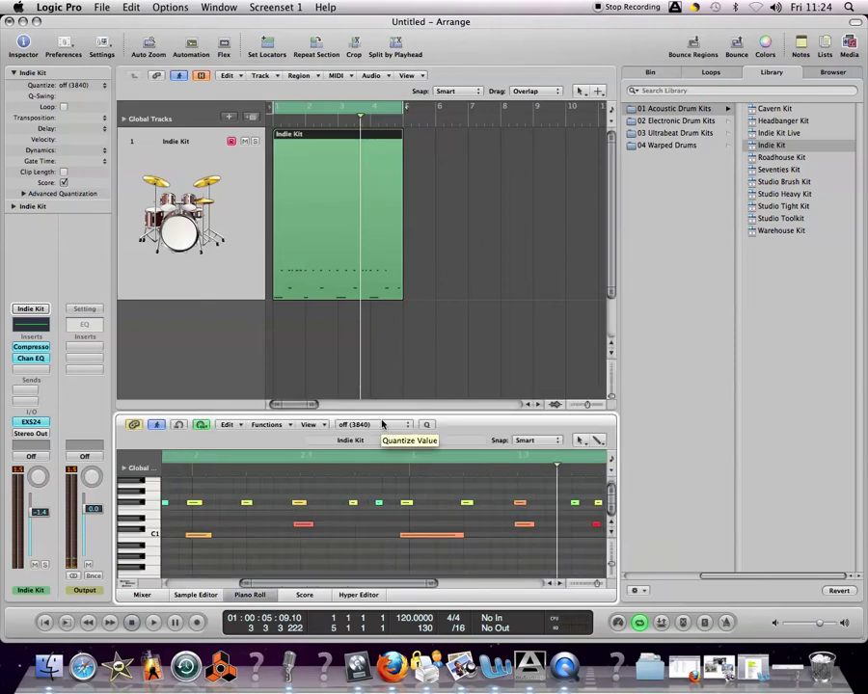
drag(385, 415, 372, 183)
scroll(304, 575, left, 3)
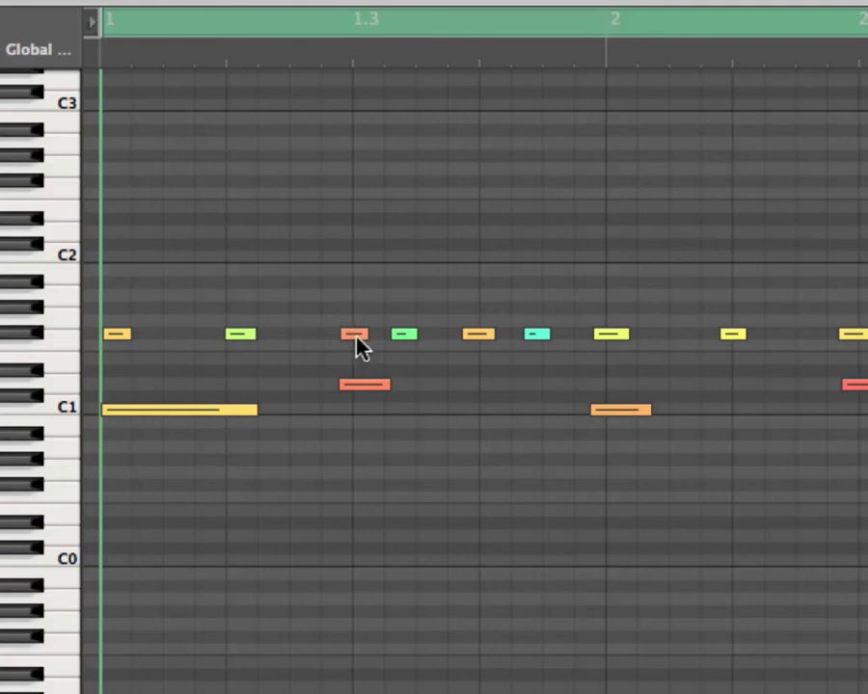
click(354, 334)
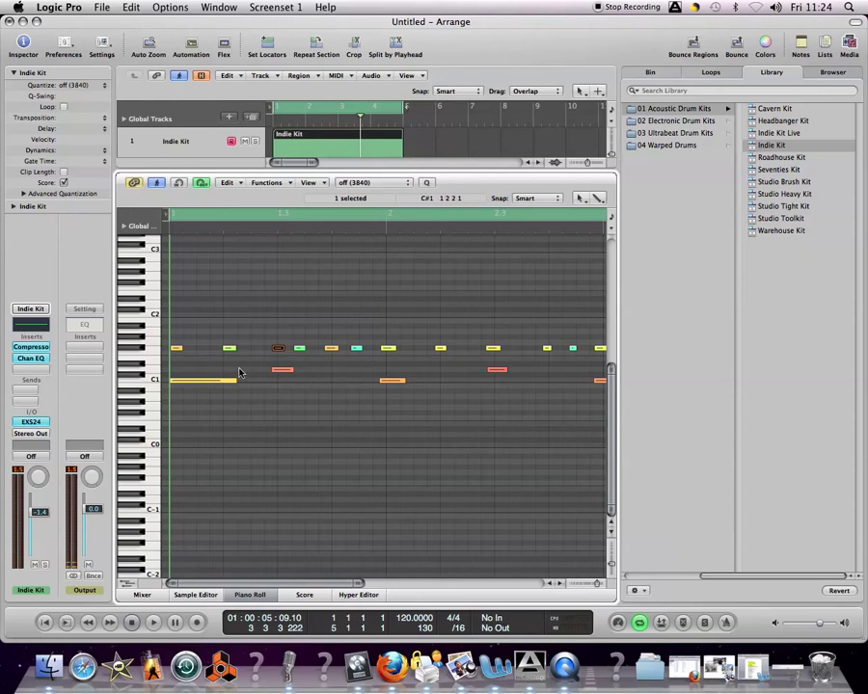
click(268, 593)
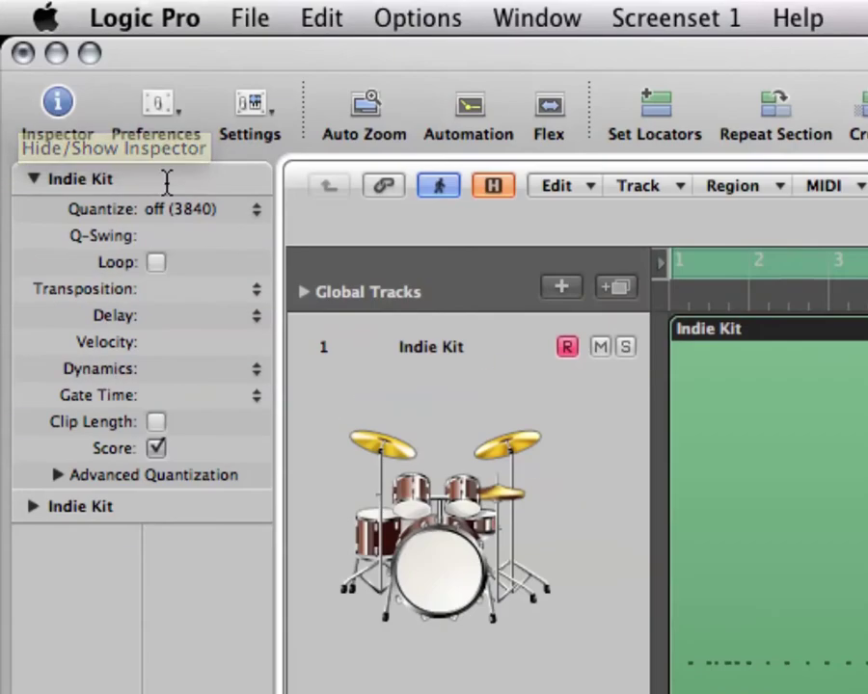
Quantize the four-bar Indie Kit region to 1/8-Note
click(207, 211)
mouse_move(242, 7)
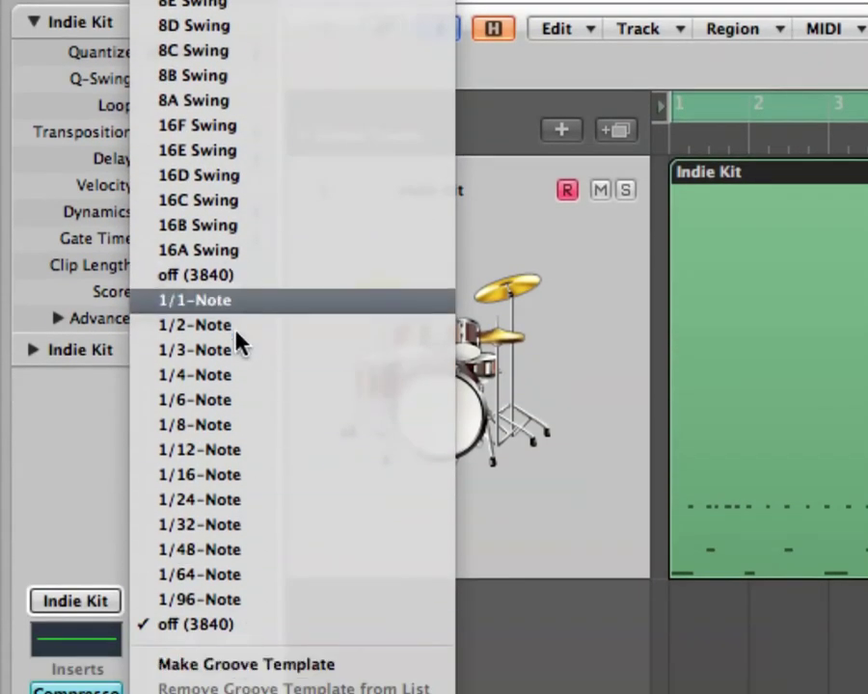
click(253, 426)
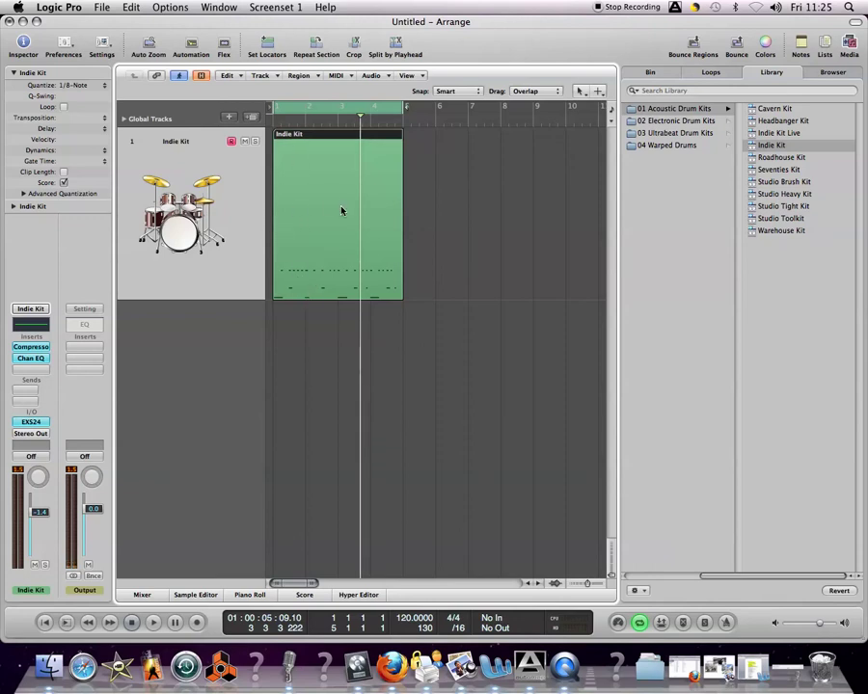
Check the quantized notes in the Piano Roll while playing the region from its start, and close the editor
click(323, 345)
click(317, 285)
double_click(304, 201)
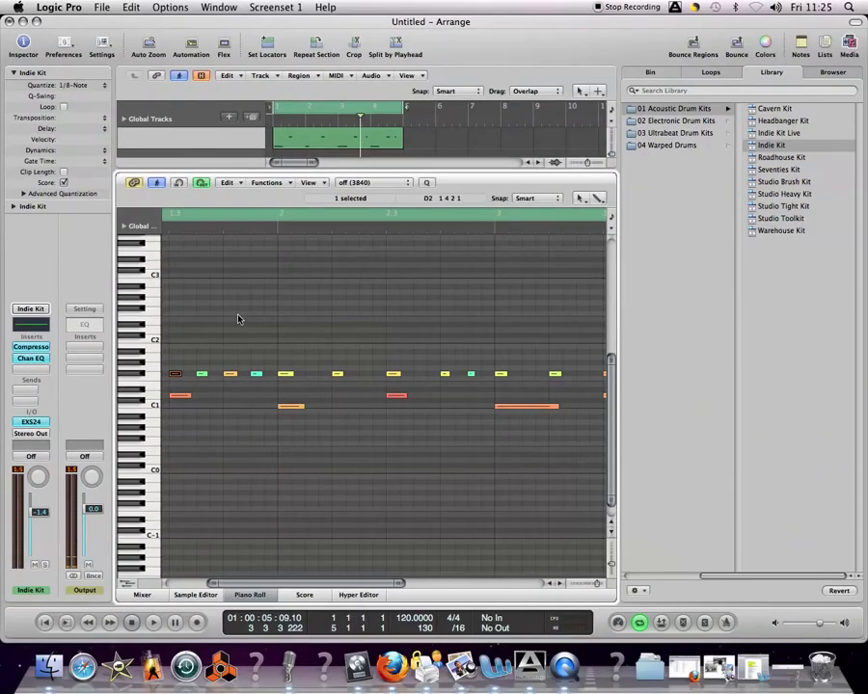
key(Return)
key(space)
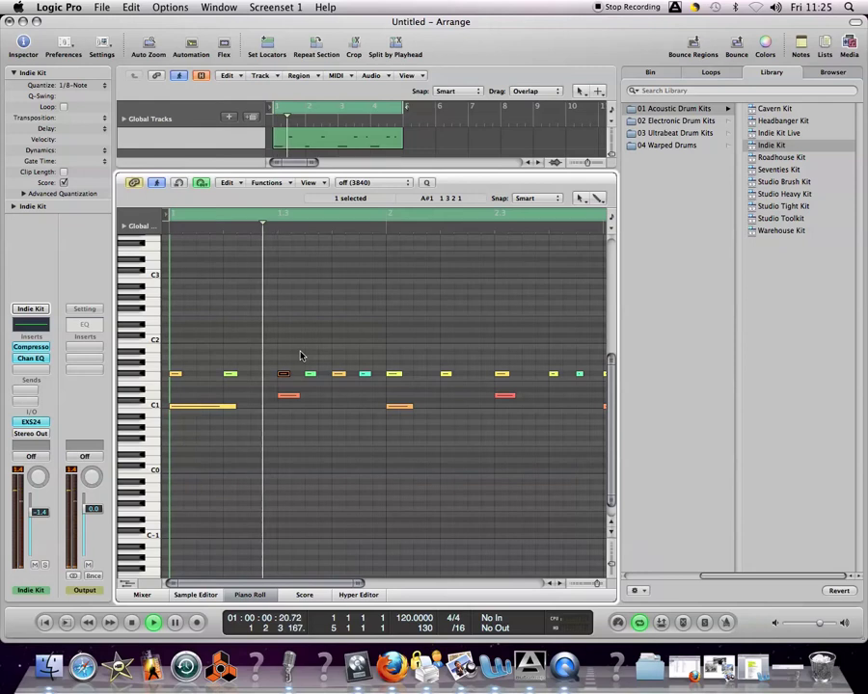
click(250, 594)
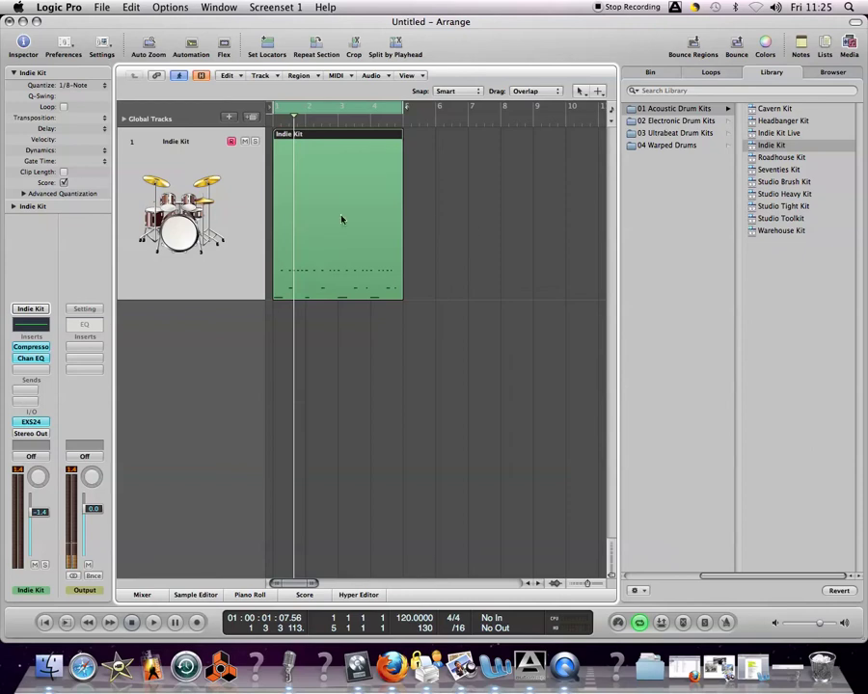
click(92, 85)
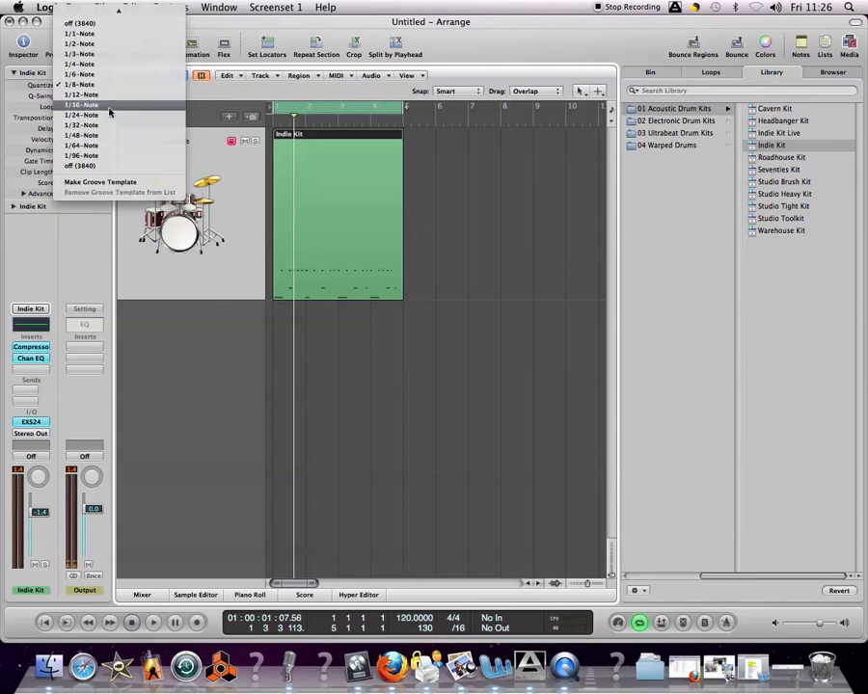
click(364, 317)
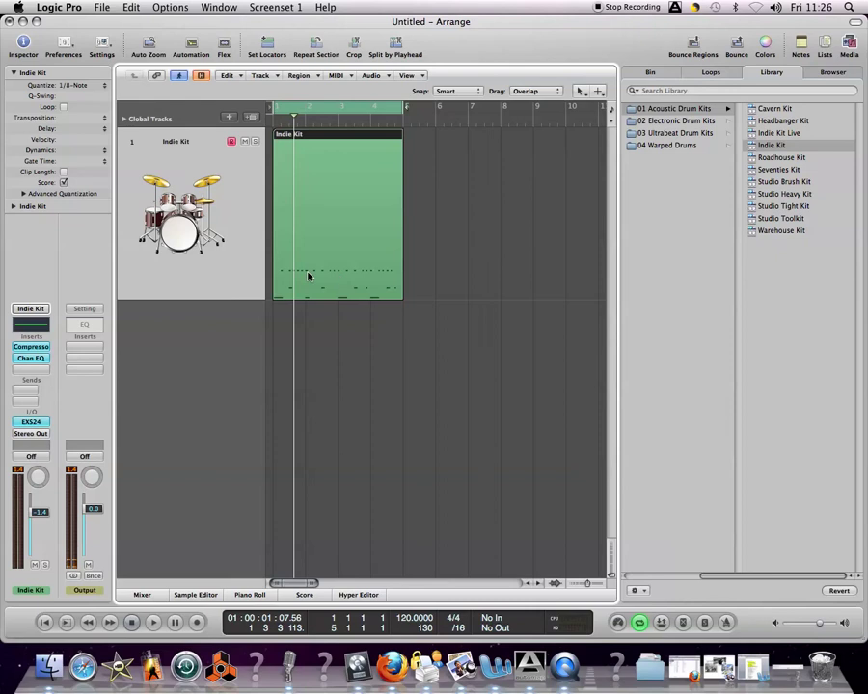
Delete the four-bar Indie Kit region and shorten the cycle range to bar 1 only
key(Delete)
drag(395, 106, 307, 109)
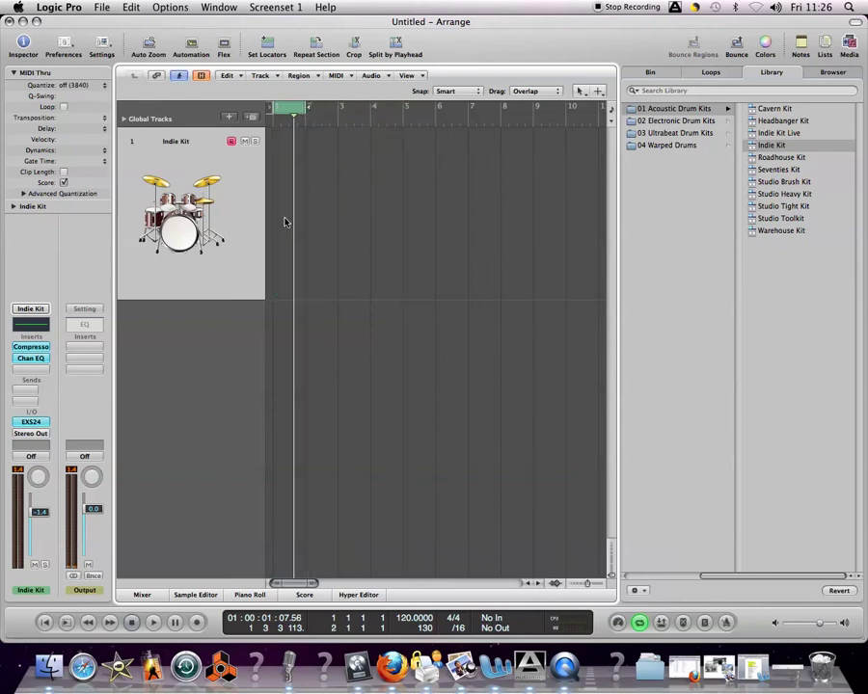
Record a one-bar drum pattern on the Indie Kit track and trim the region's start to bar 1
key(r)
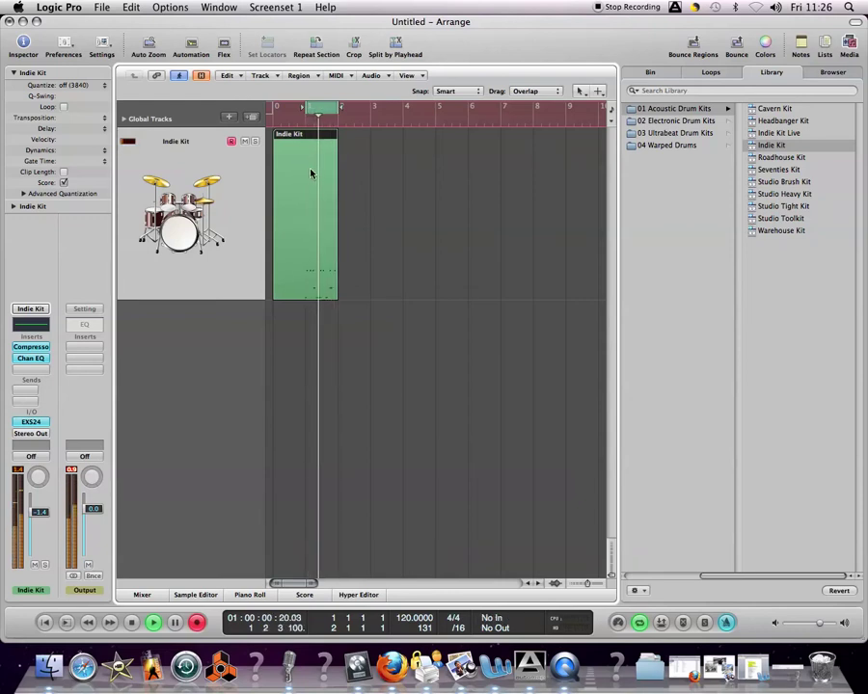
key(space)
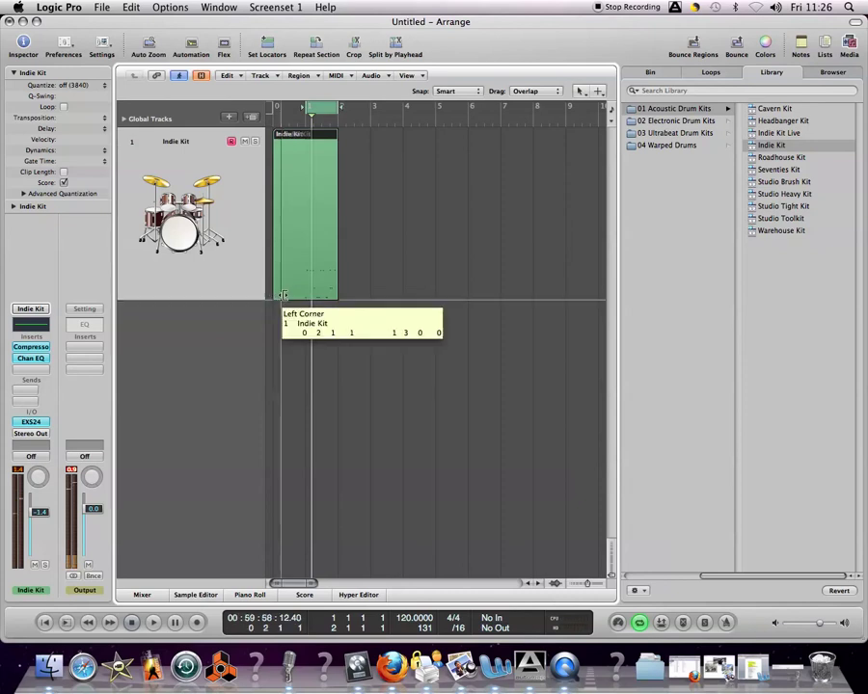
drag(309, 293, 309, 294)
click(383, 303)
click(320, 287)
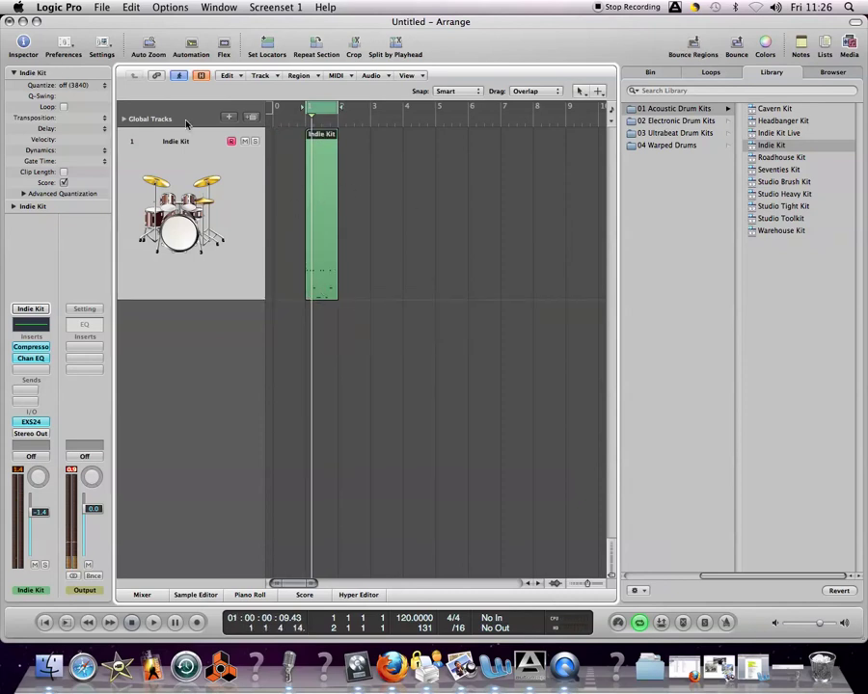
Quantize the one-bar region to 1/4-Note and play it back
click(72, 85)
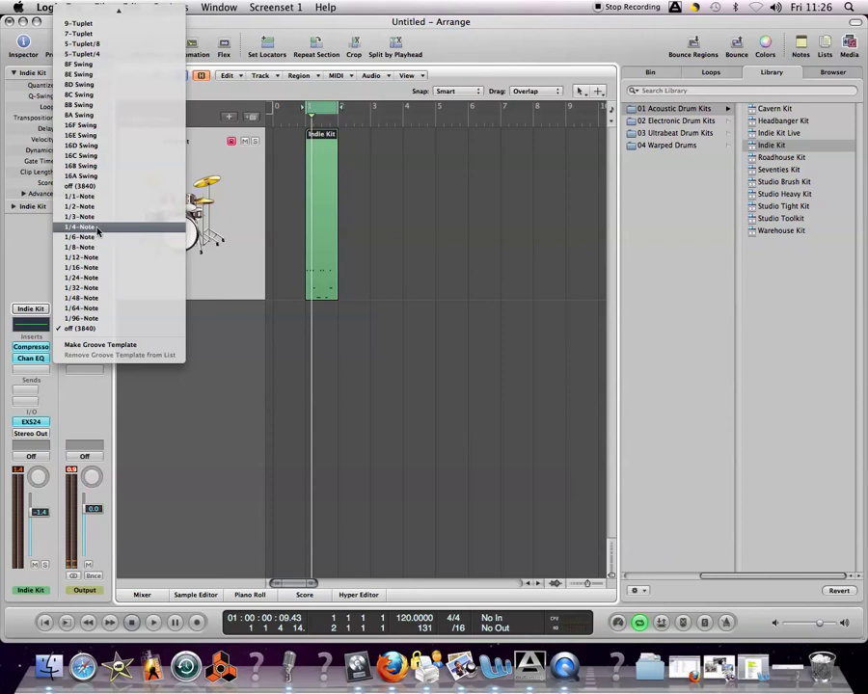
click(97, 231)
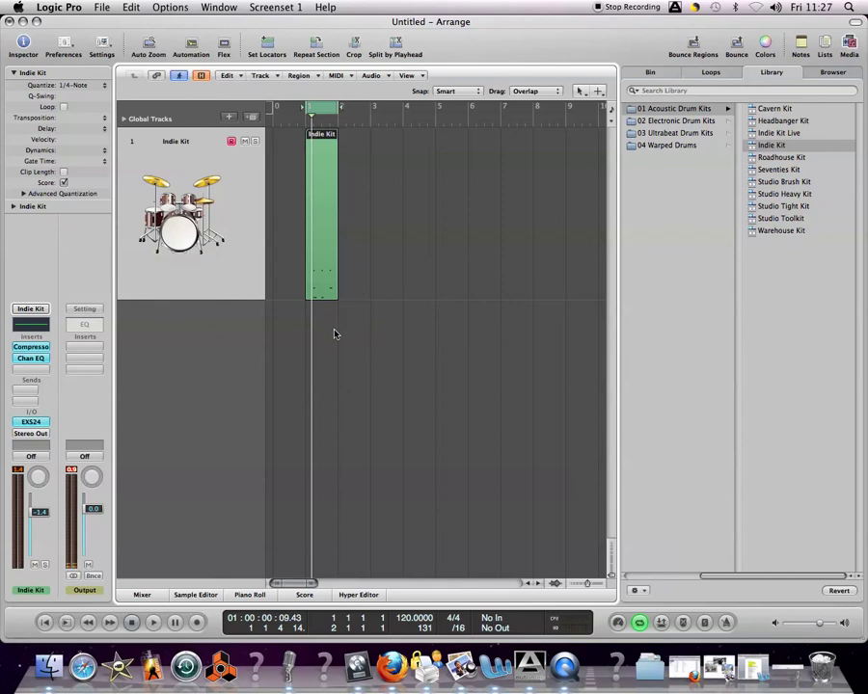
key(space)
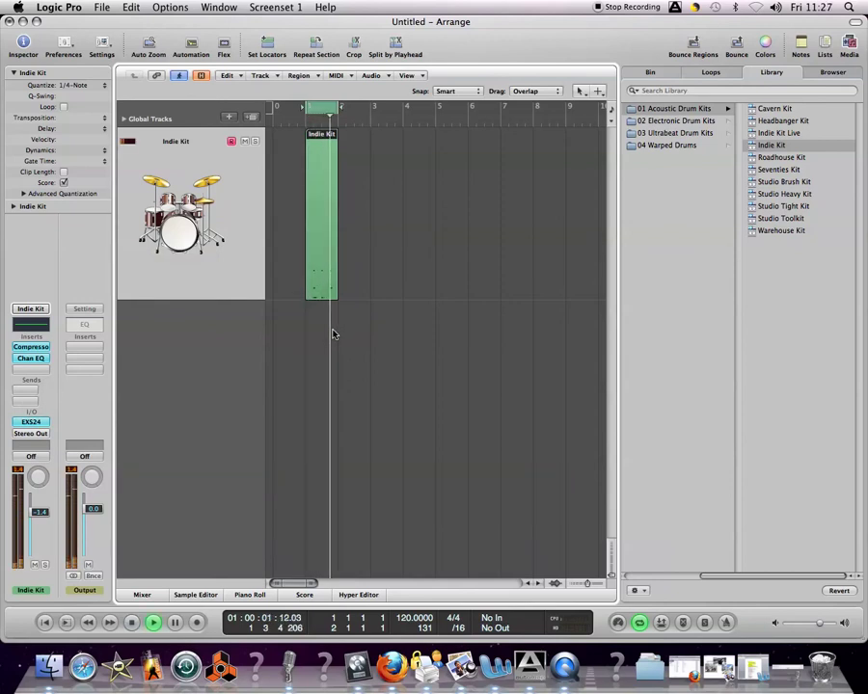
key(Return)
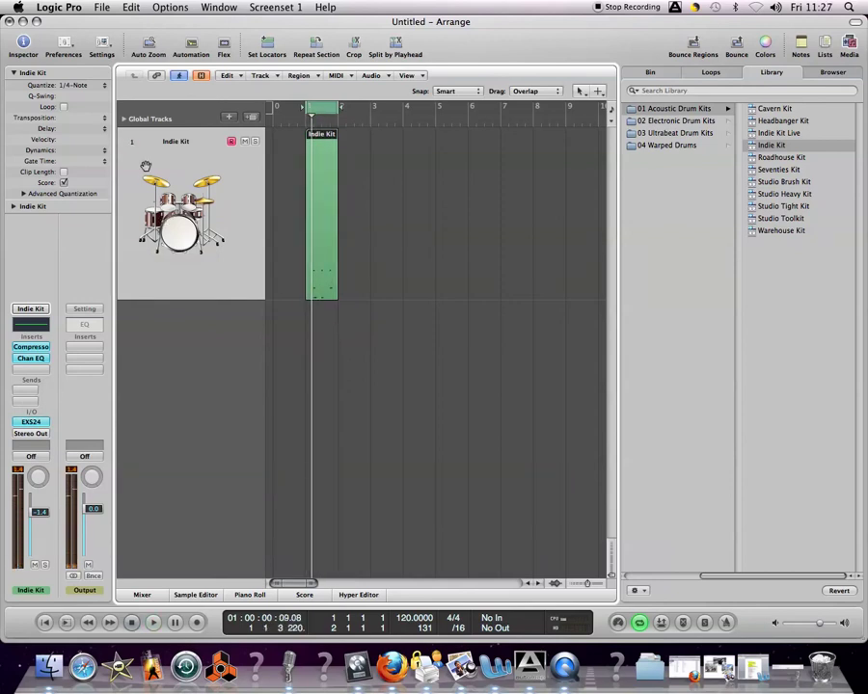
Change the one-bar region's quantization to 1/16-Note and listen to the result
click(74, 86)
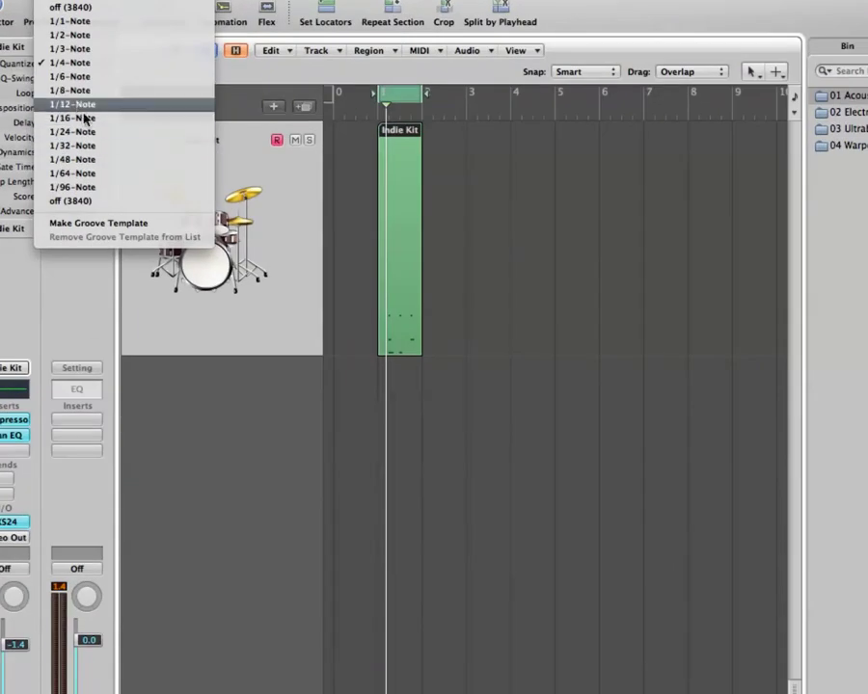
click(84, 120)
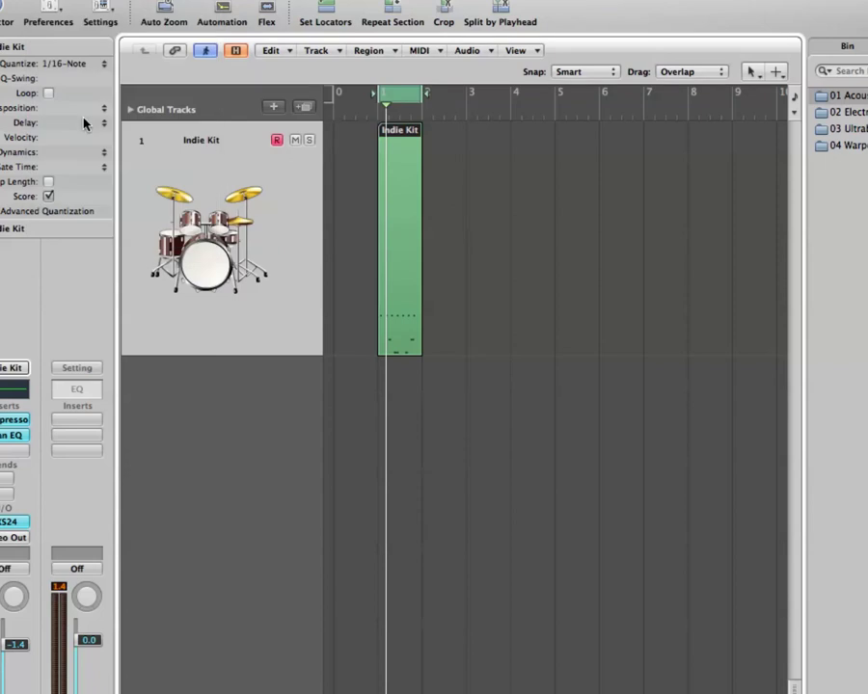
key(space)
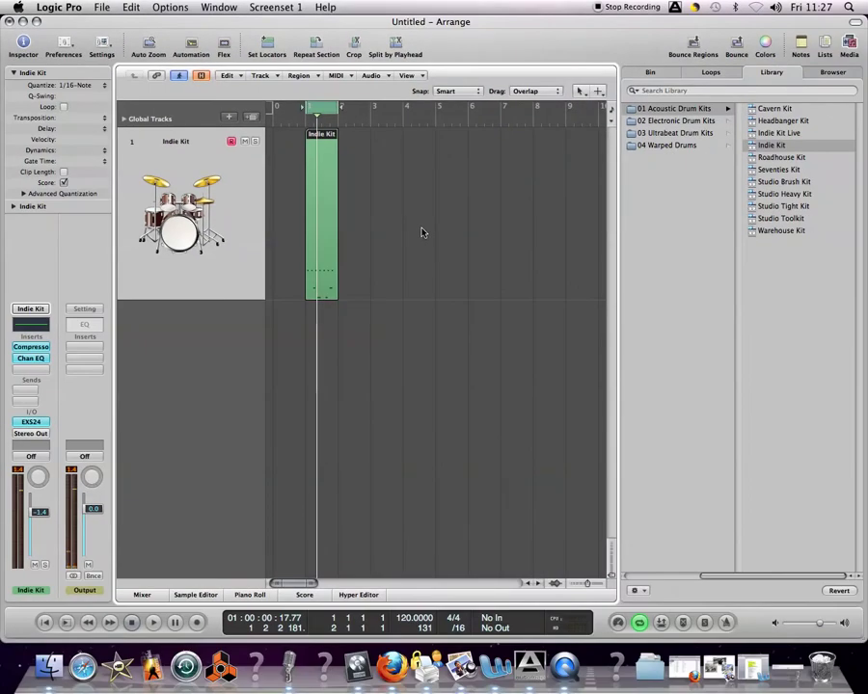
Reselect the one-bar region, set its quantization to 16A Swing and play it back
click(521, 263)
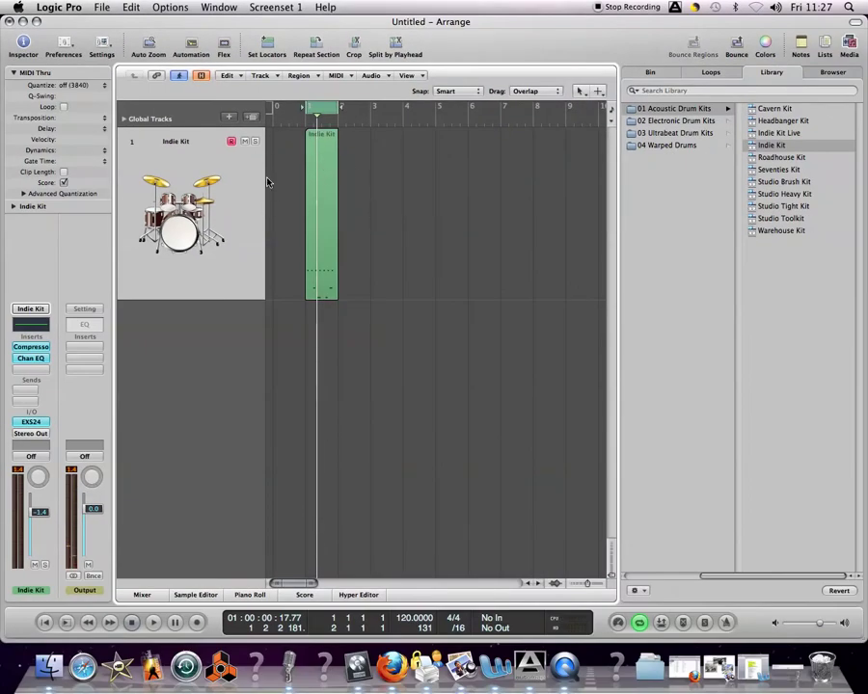
click(328, 195)
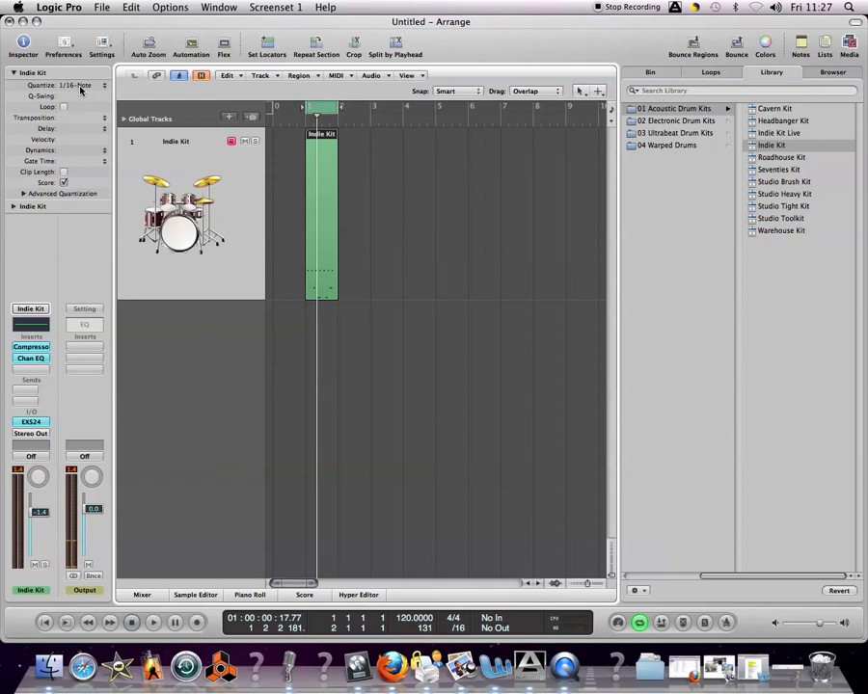
click(80, 87)
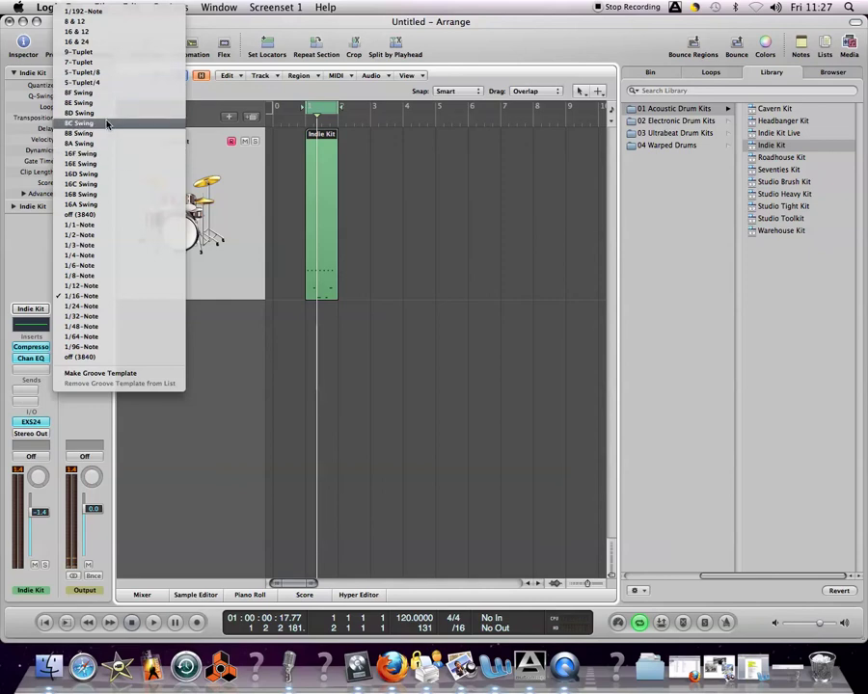
click(100, 207)
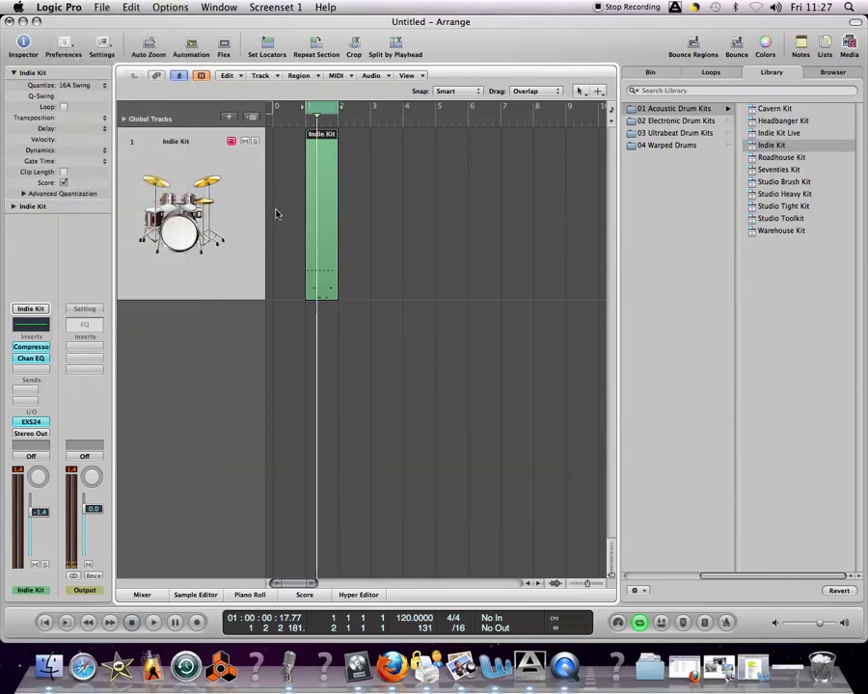
key(space)
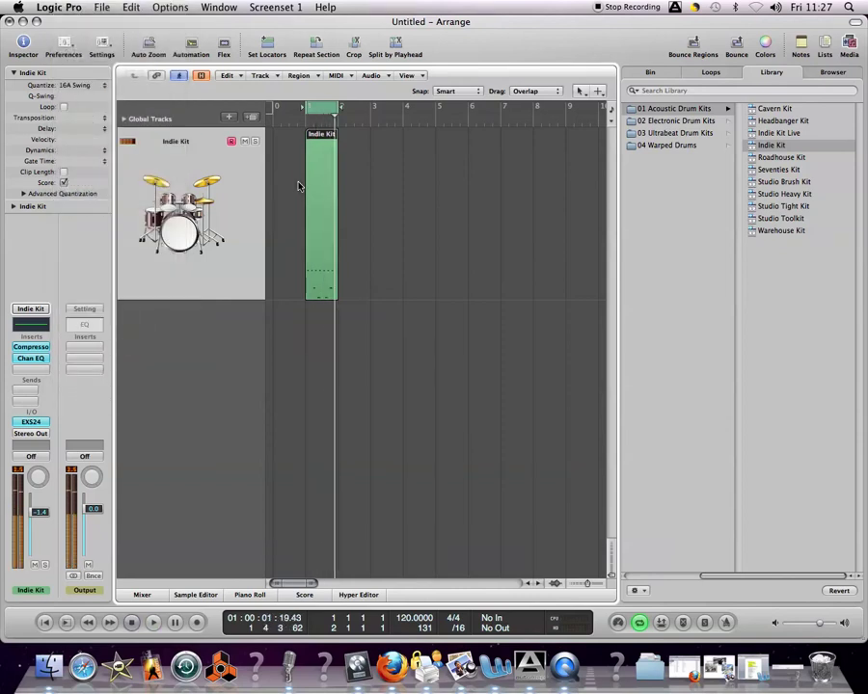
Try the 8A Swing and 8C Swing quantize settings on the one-bar region while playing it back
click(77, 85)
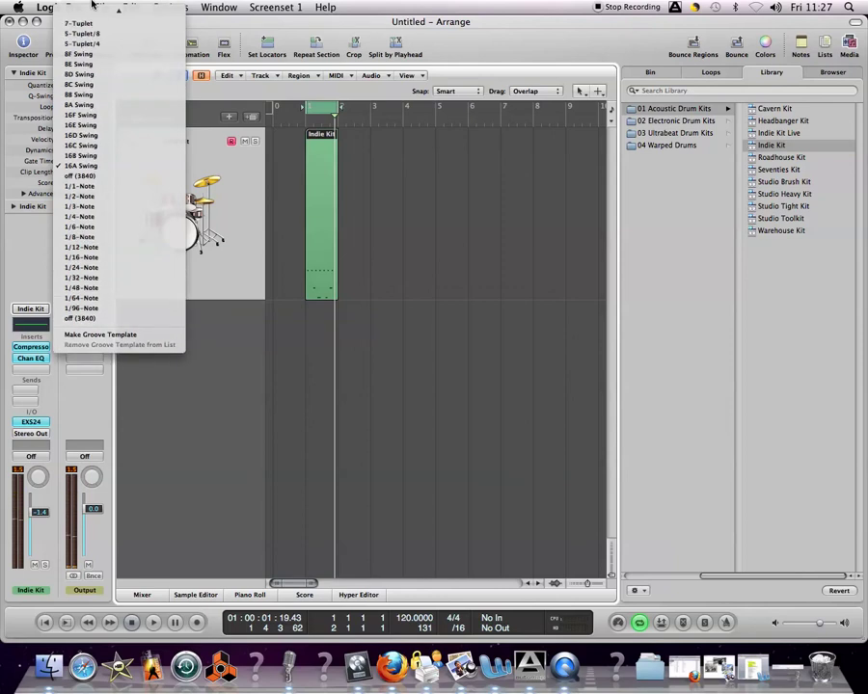
click(85, 142)
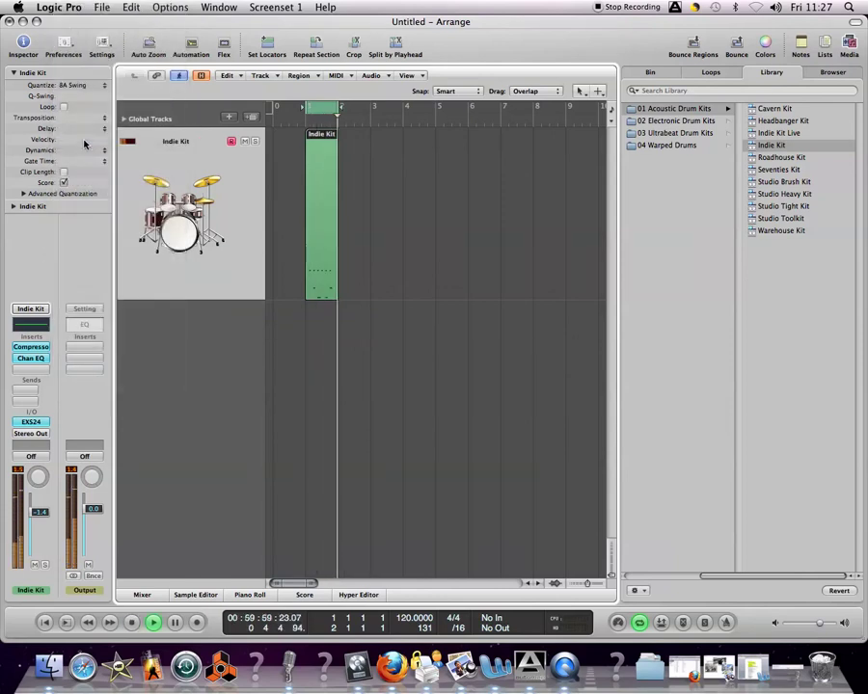
click(77, 85)
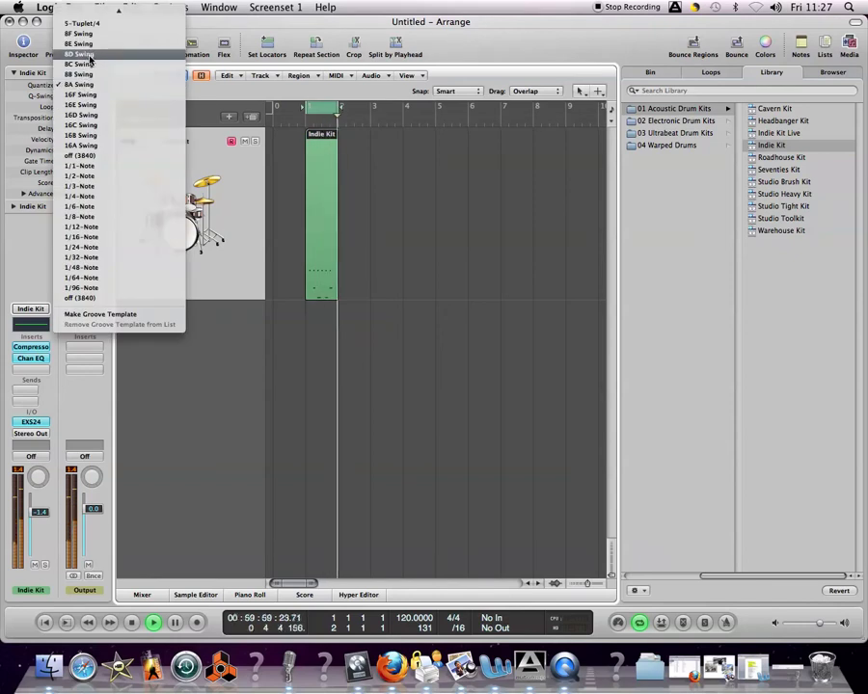
click(90, 64)
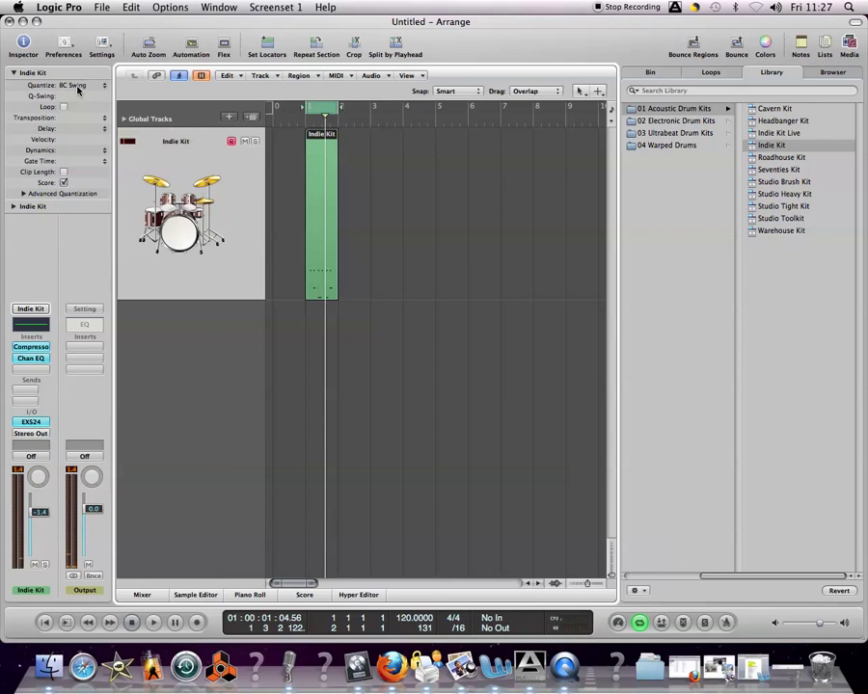
Set the one-bar region's quantization to 8D Swing, play it back and reselect the region
click(77, 86)
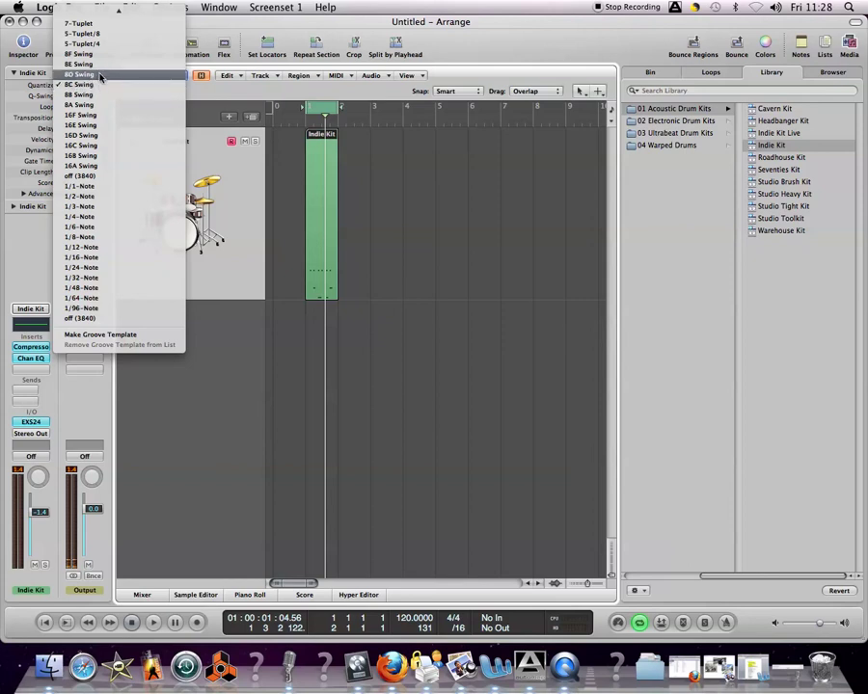
click(98, 76)
key(super+space)
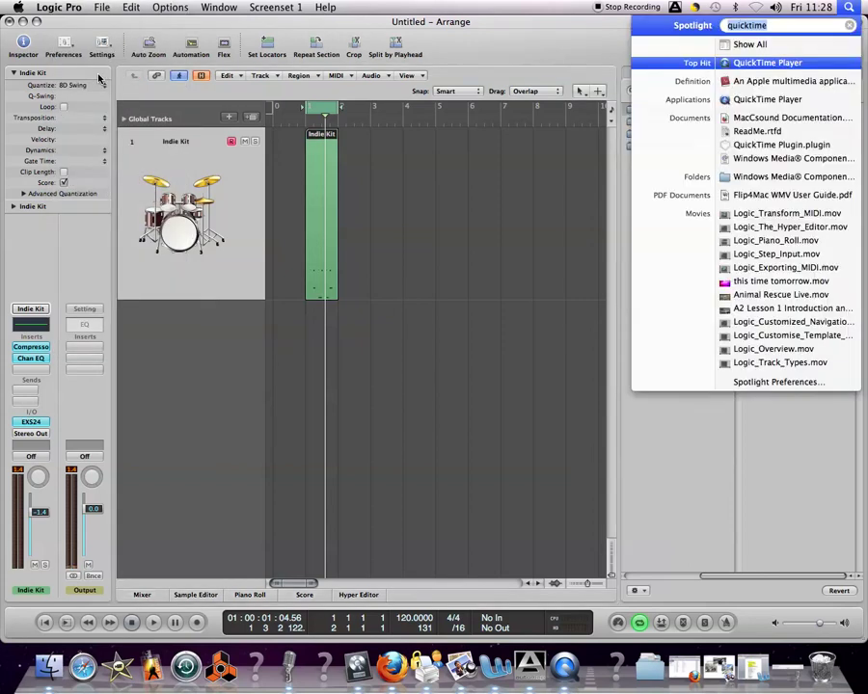
click(358, 281)
key(space)
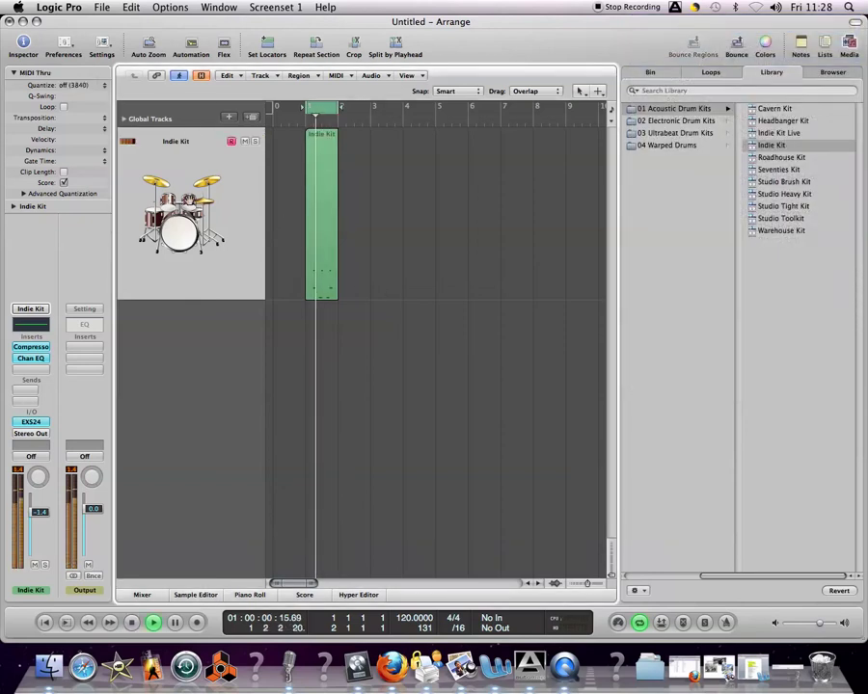
key(super+a)
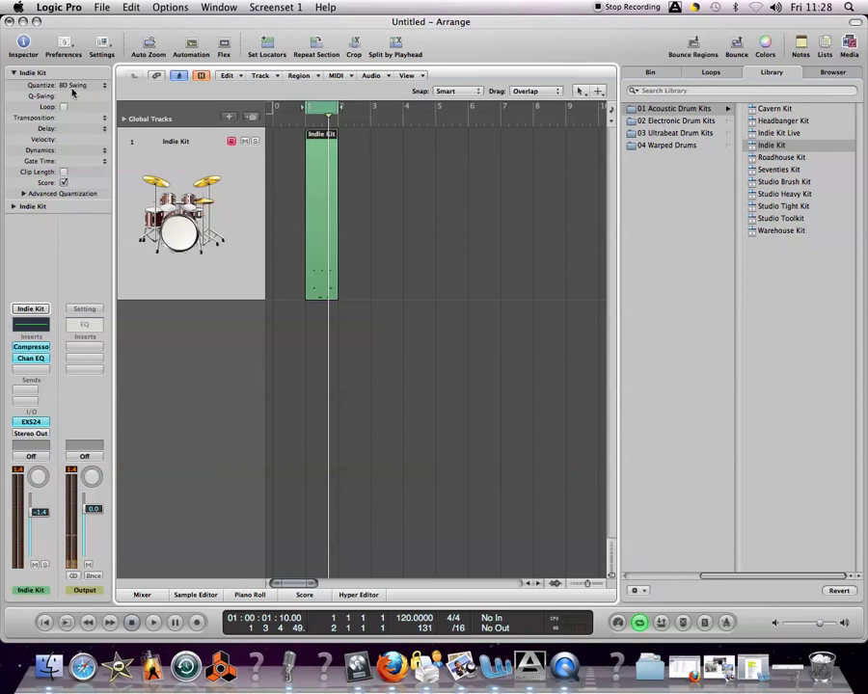
Open the region in the Piano Roll and quantize only the notes just before and on 1.3 to 1/8-Note
shift+click(310, 168)
double_click(324, 176)
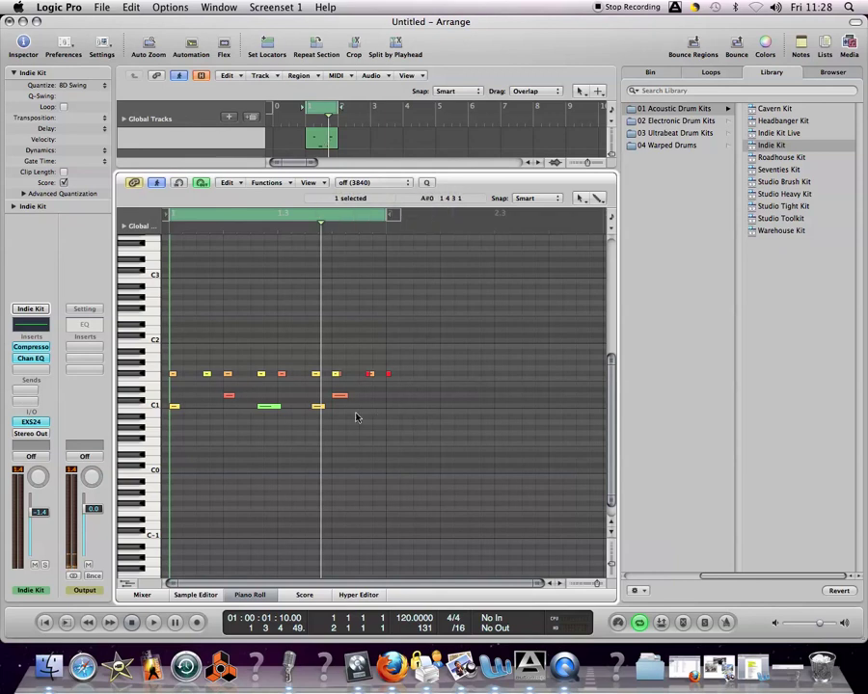
drag(256, 350, 285, 421)
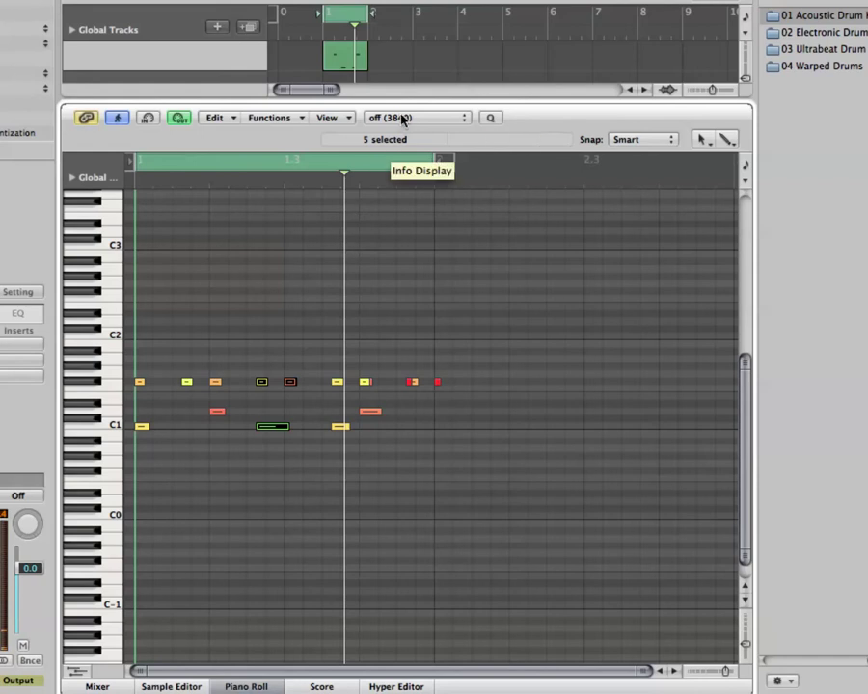
click(362, 182)
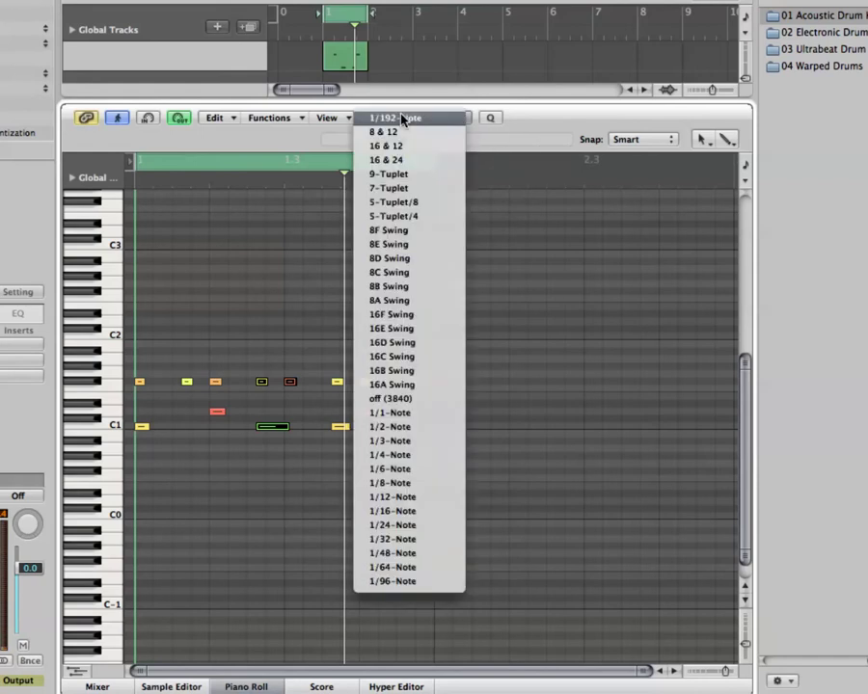
click(403, 119)
click(386, 120)
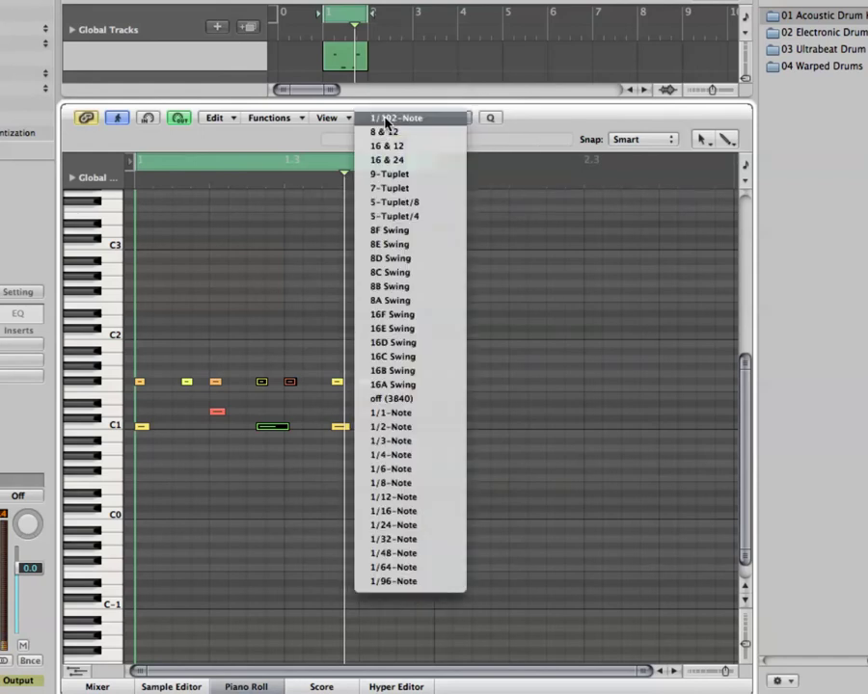
click(264, 261)
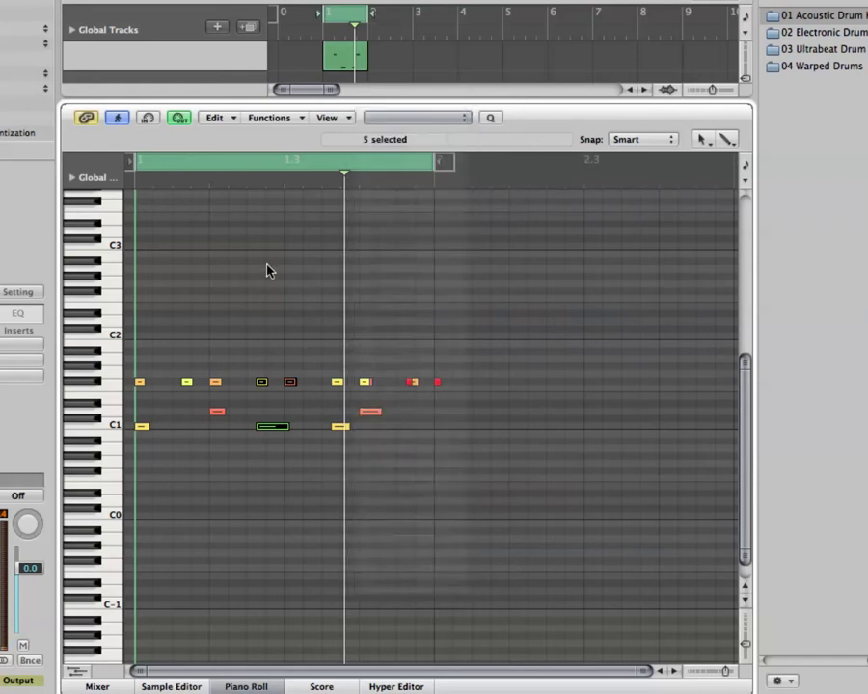
click(391, 120)
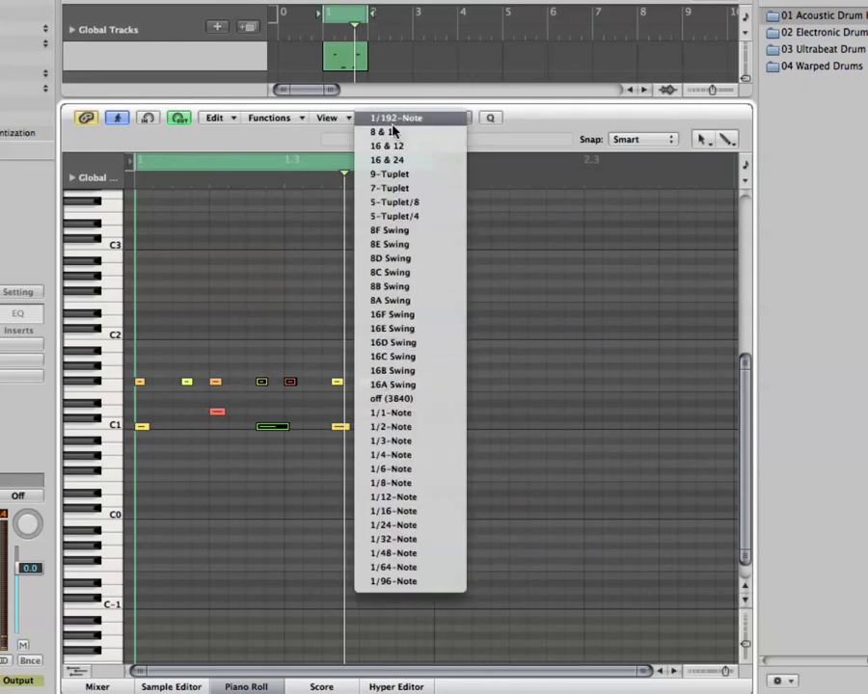
click(390, 483)
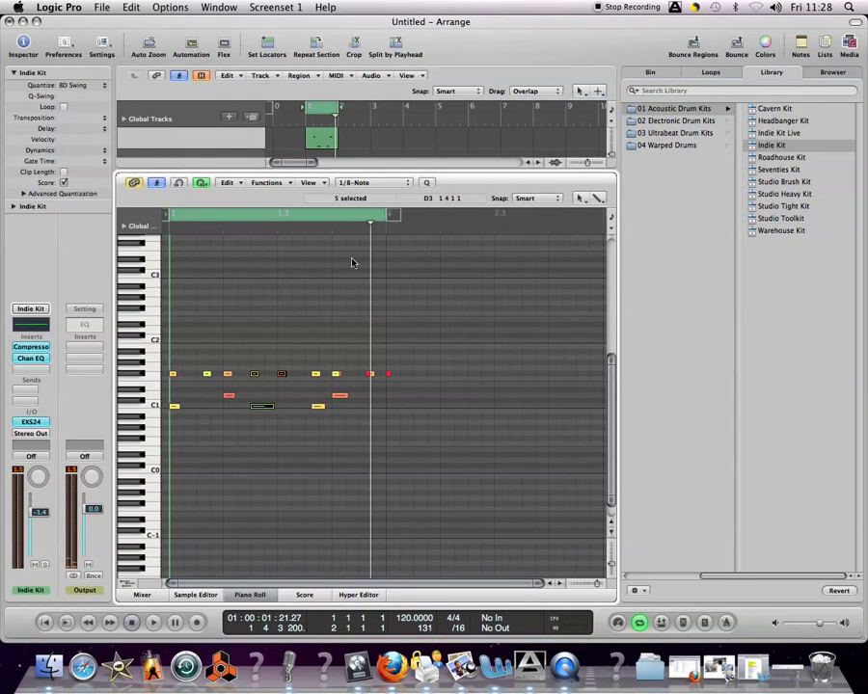
Select all the notes in the Piano Roll and open the Quantize Note Length transform for them
click(334, 244)
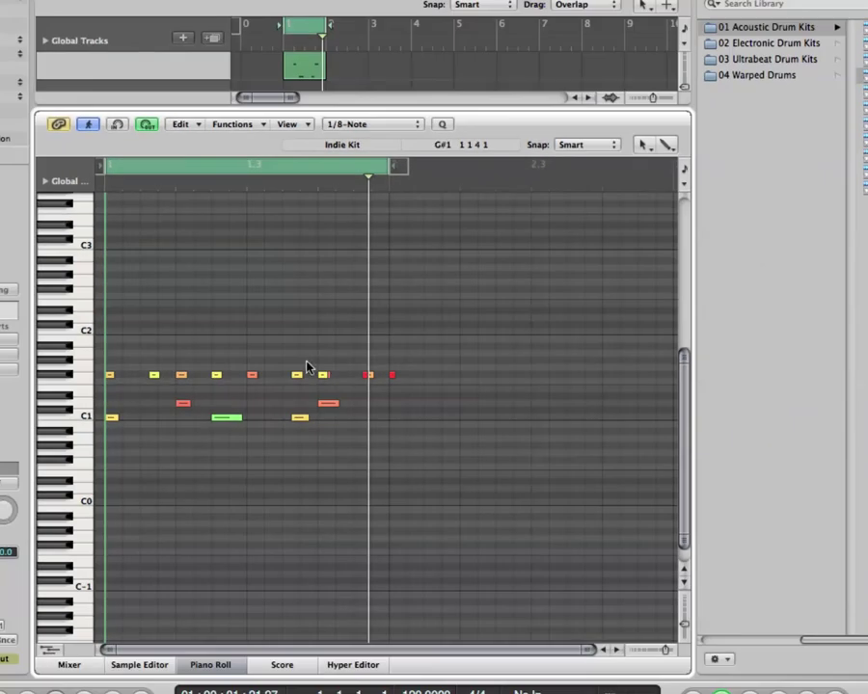
drag(478, 335, 135, 466)
drag(422, 321, 49, 478)
click(214, 497)
key(super+a)
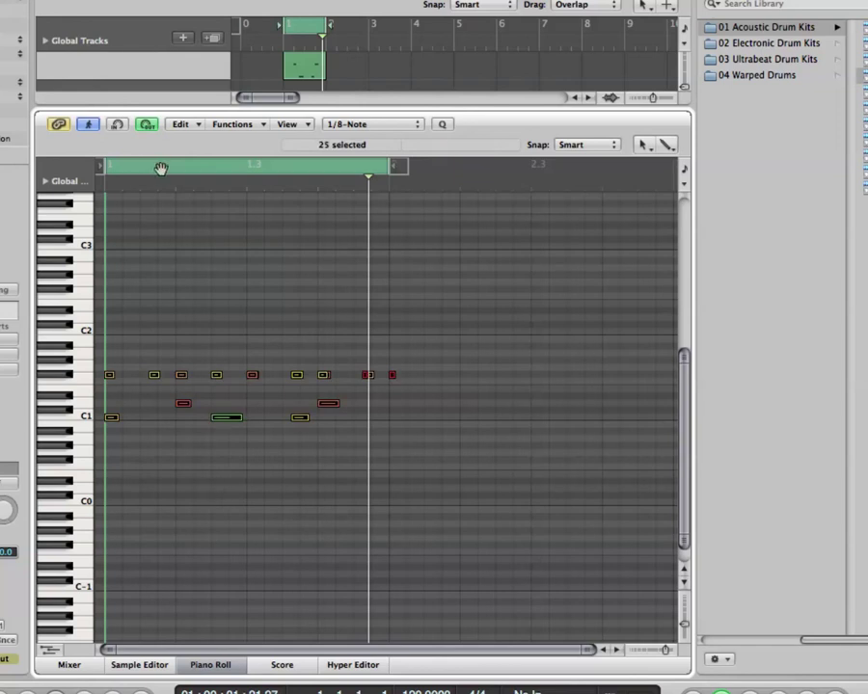
click(224, 125)
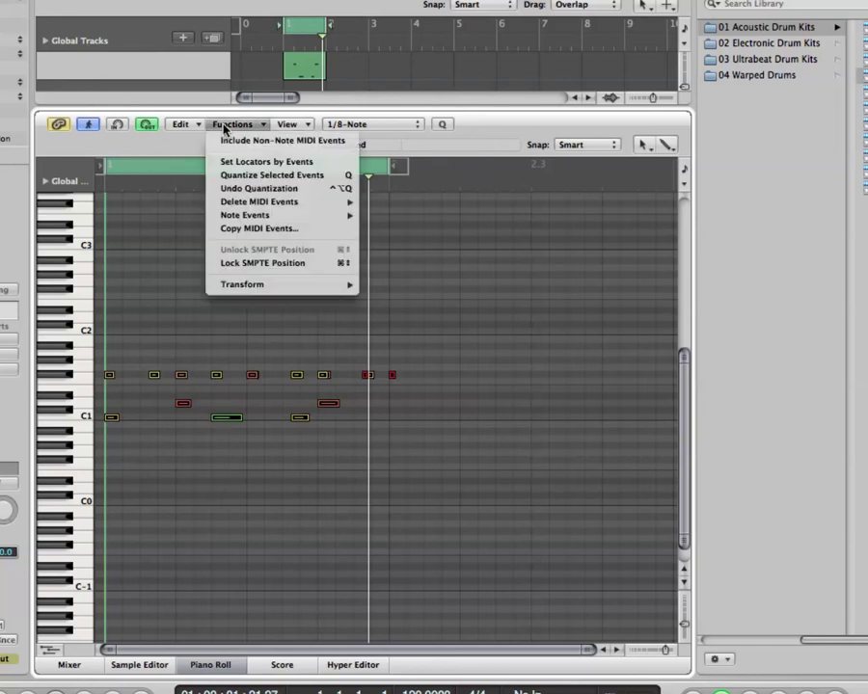
mouse_move(273, 288)
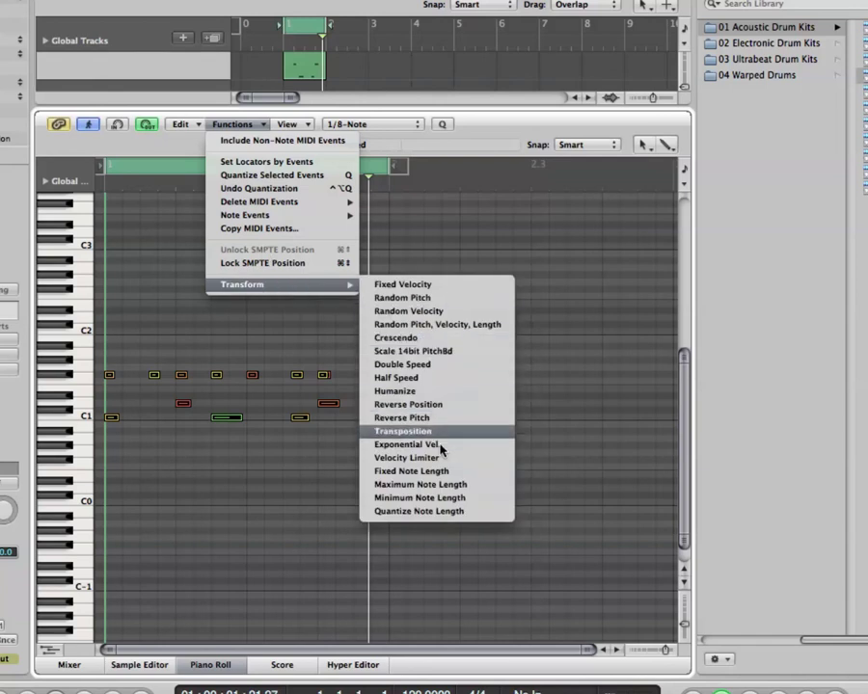
click(448, 512)
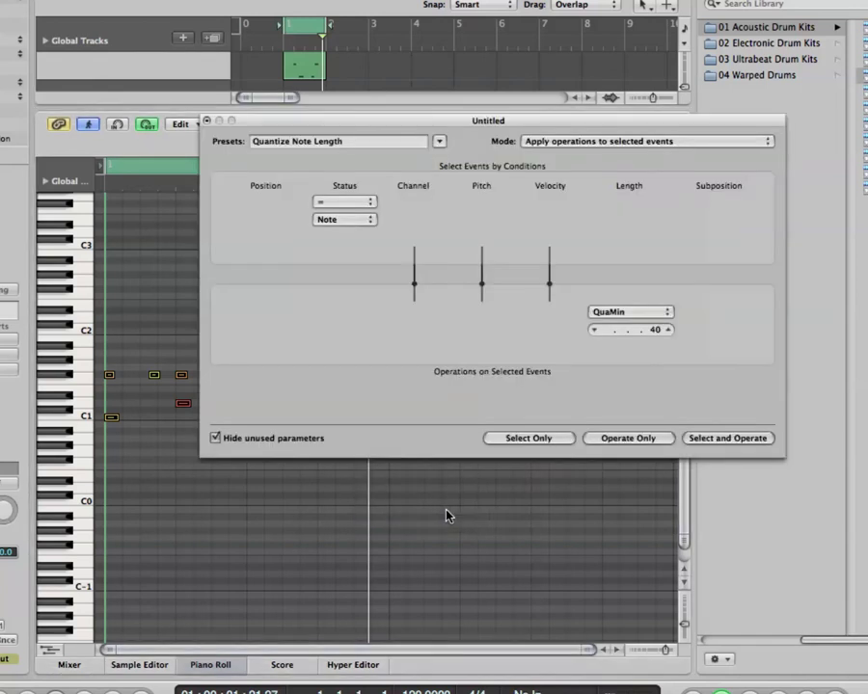
Set the QuaMin length to 1 0 and apply the note-length quantization to the selected notes
drag(480, 124, 382, 22)
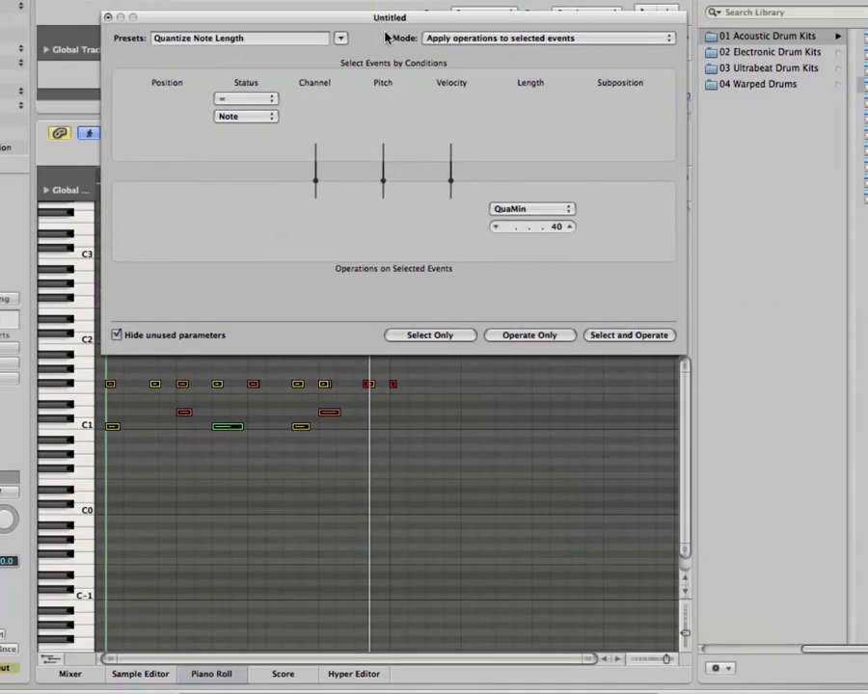
double_click(556, 230)
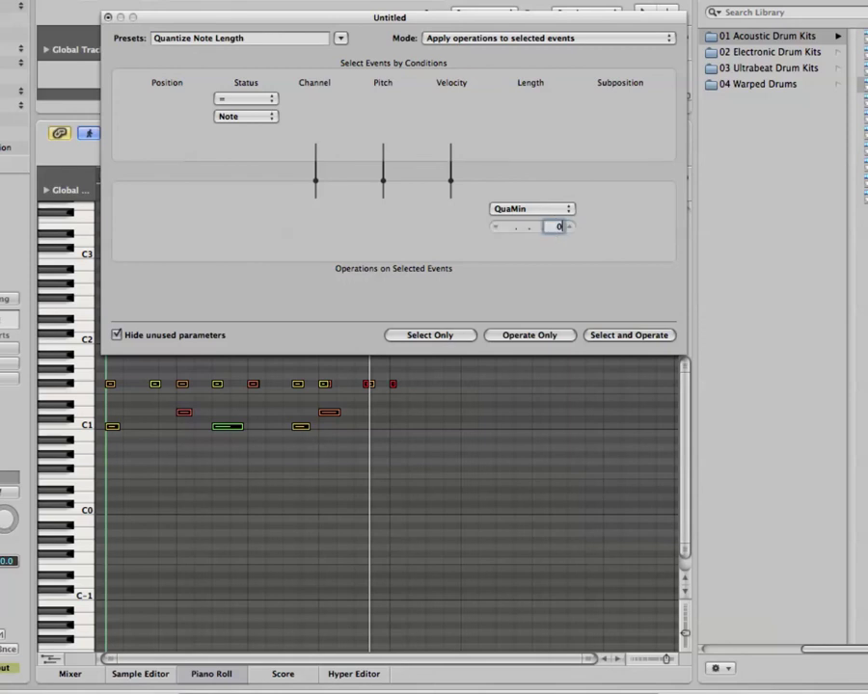
text(0)
key(Return)
double_click(557, 228)
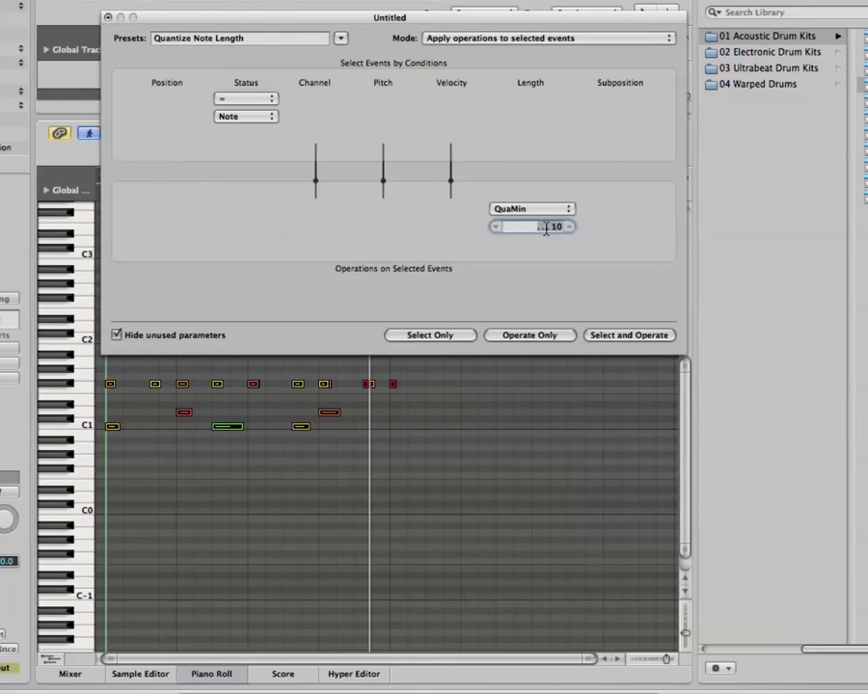
key(Return)
key(BackSpace)
key(BackSpace)
text(0)
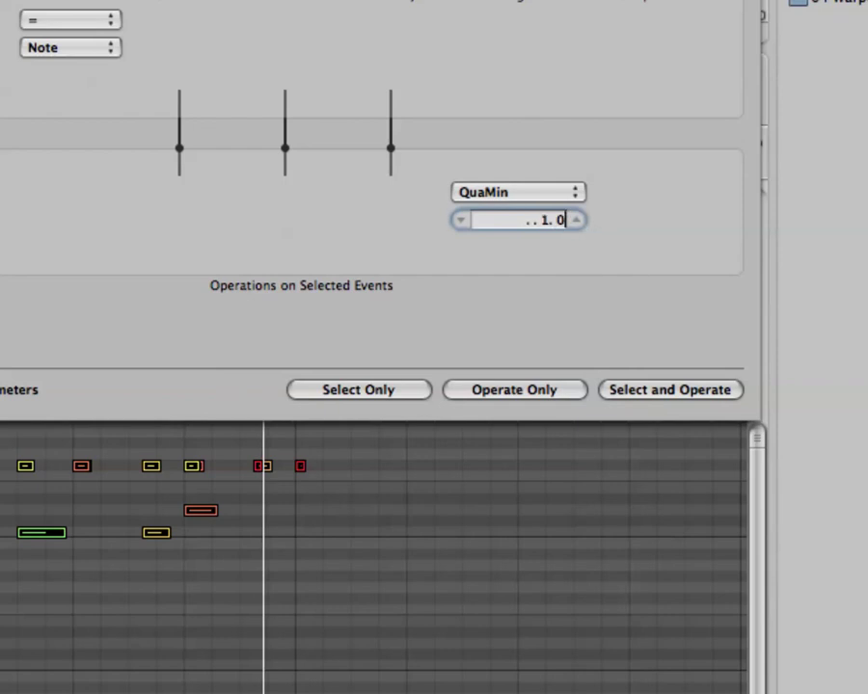
key(Return)
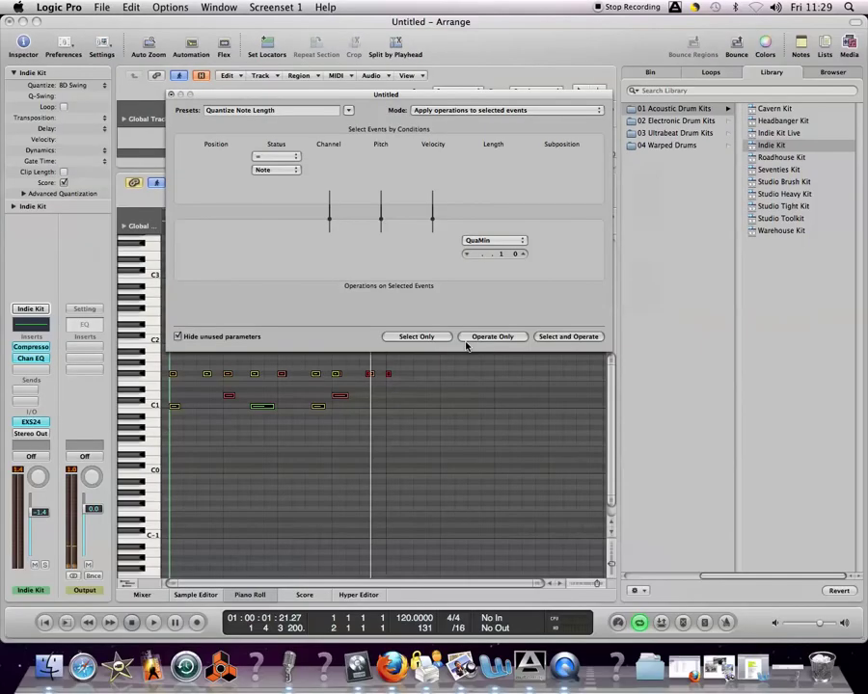
click(494, 336)
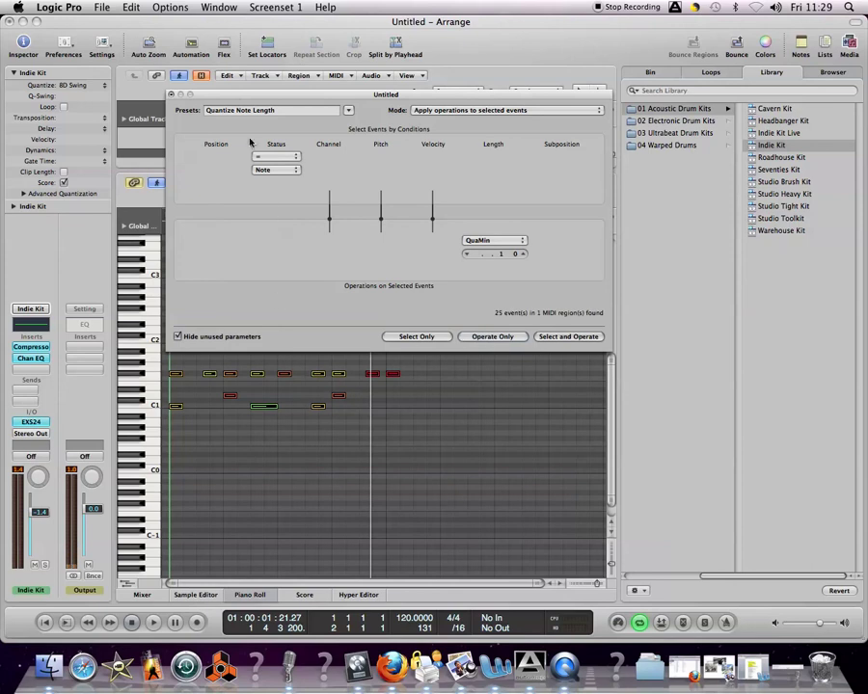
Move the Quantize Note Length window clear of the notes to check their lengths, and close it
drag(233, 97, 446, 96)
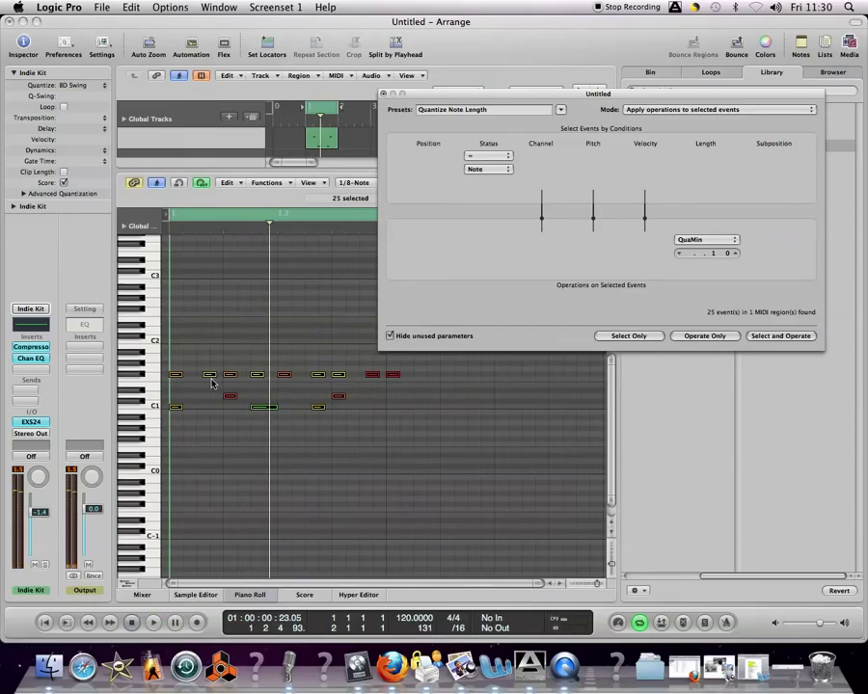
drag(440, 96, 381, 125)
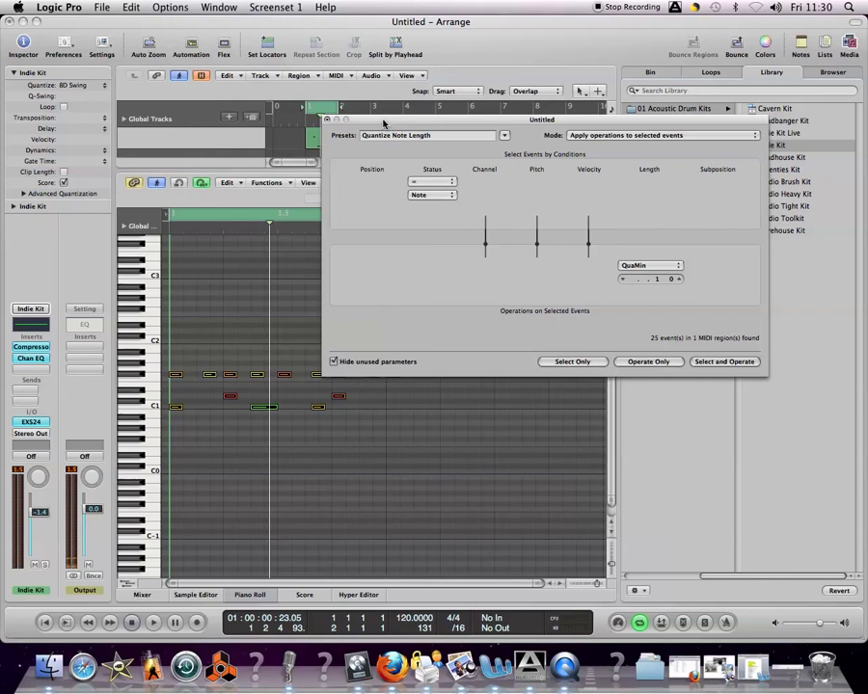
drag(367, 123, 290, 82)
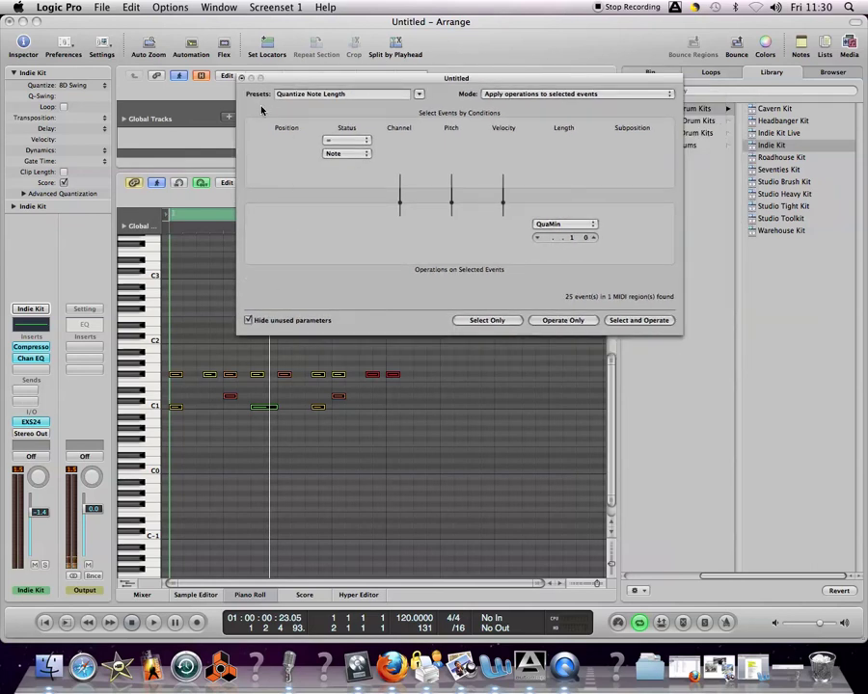
click(241, 78)
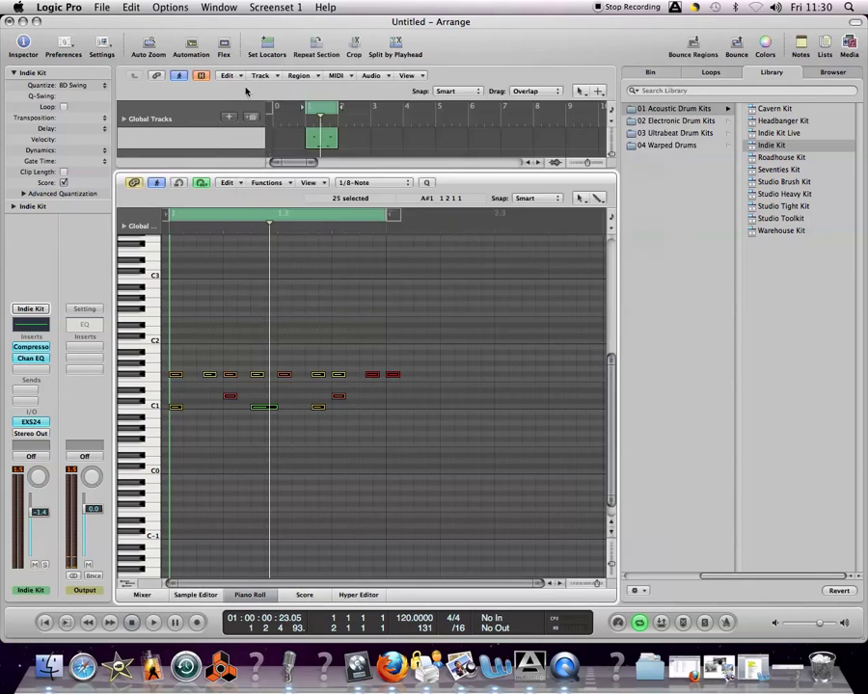
Delete the surplus note at the bar 2 line from the drum pattern and play the region back
drag(445, 343, 383, 423)
key(Delete)
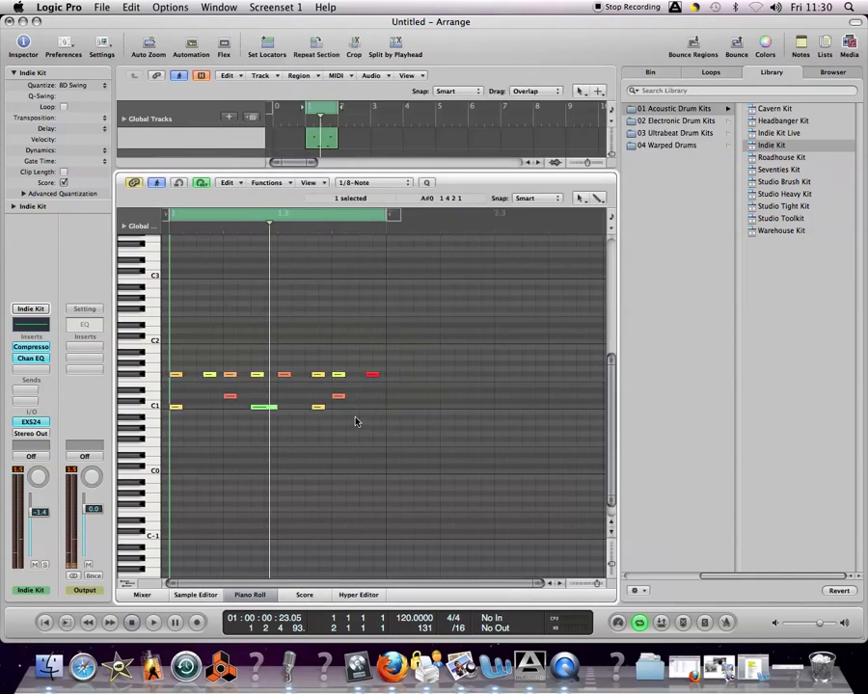
key(space)
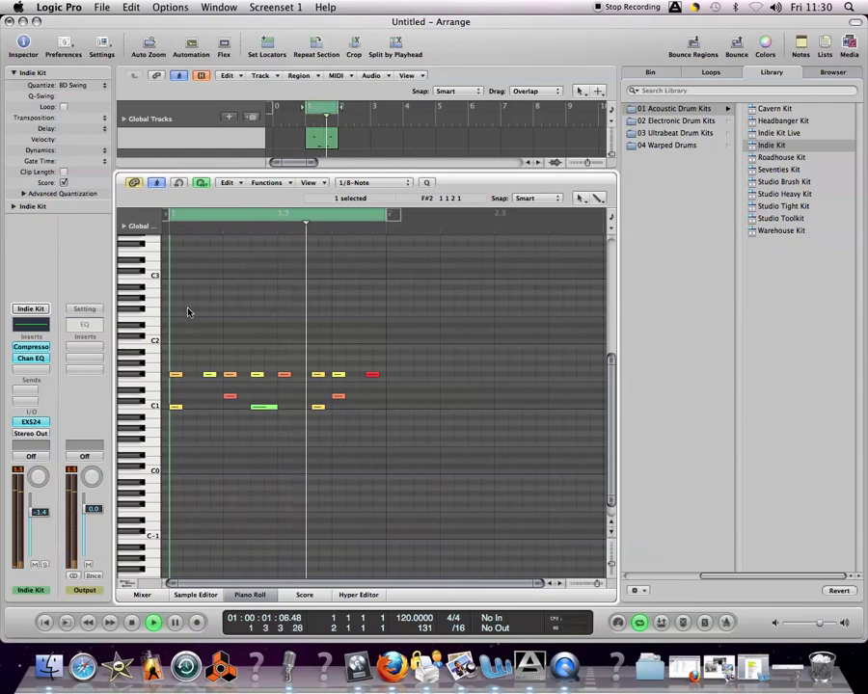
key(space)
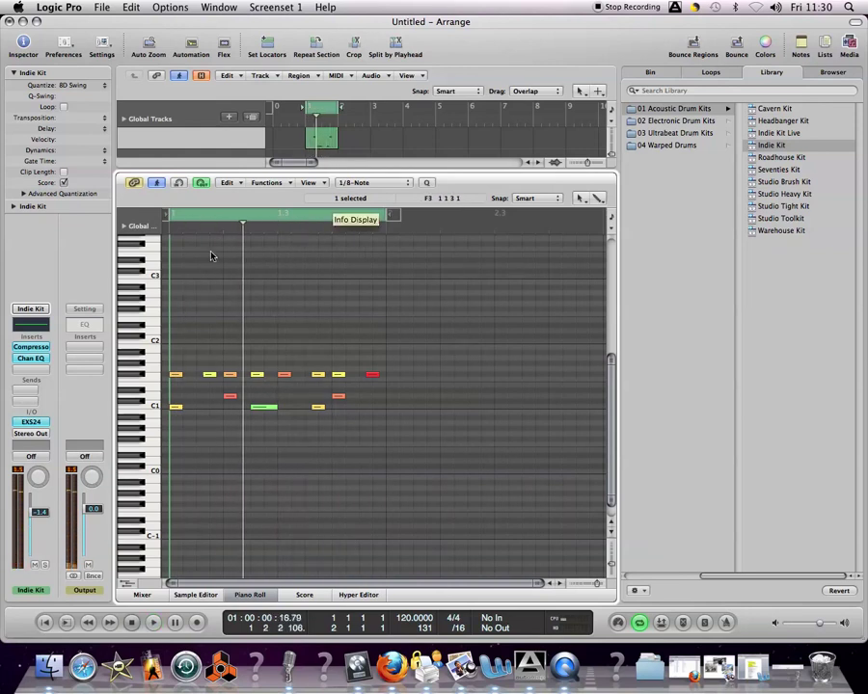